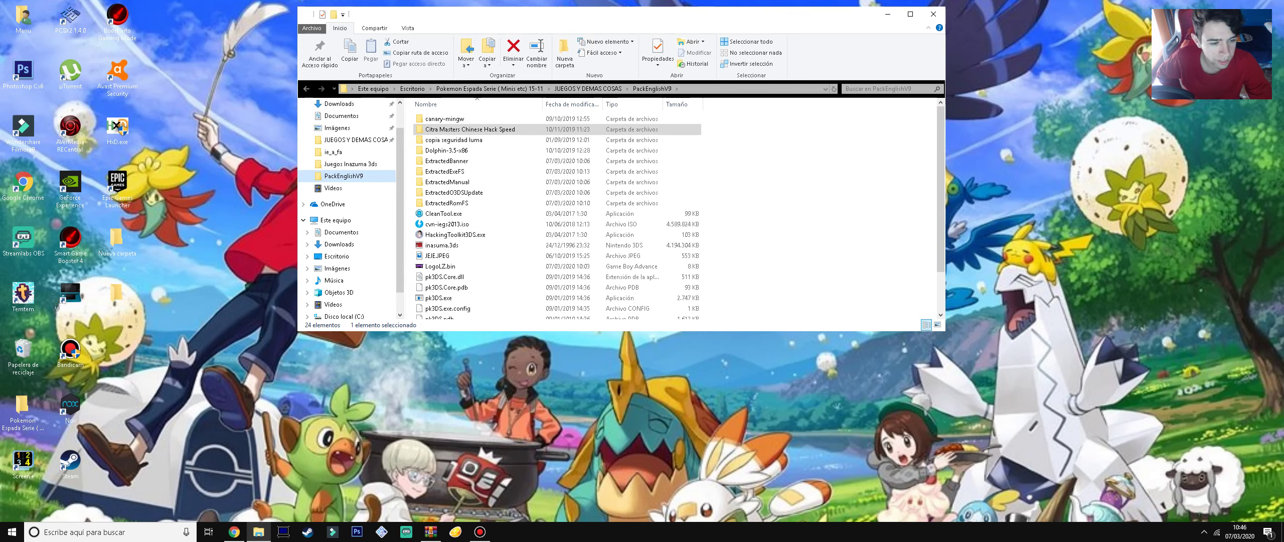
Step: Enlarge the PackEnglishV9 folder window and select the inazuma.3ds file
{"action": "left_click_drag", "start_coordinate": [945, 331], "coordinate": [1012, 374]}
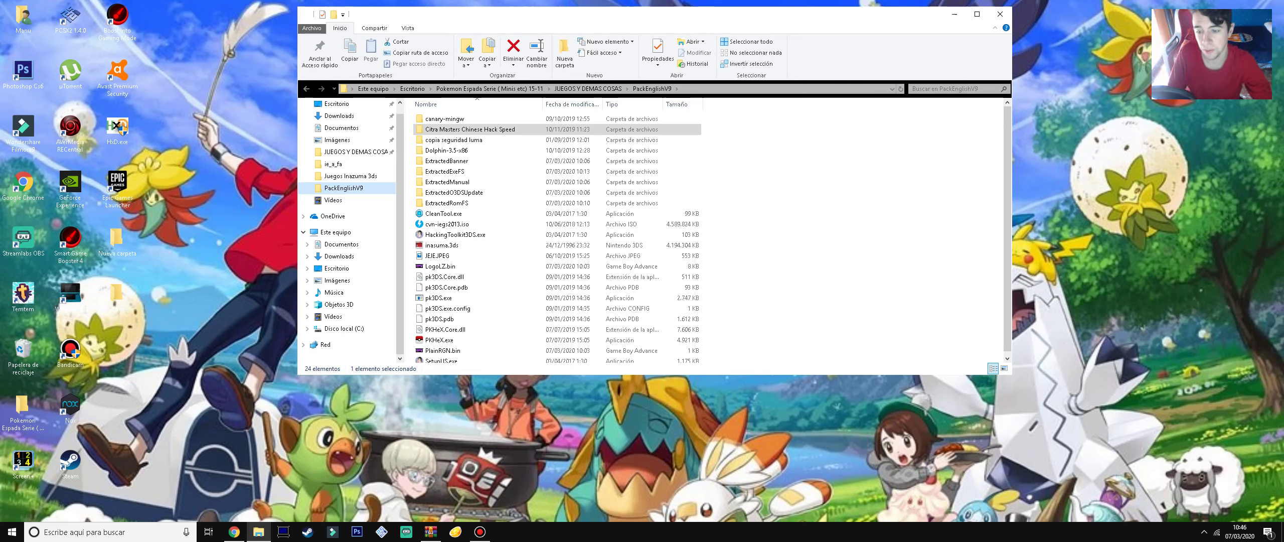
{"action": "scroll", "coordinate": [557, 224], "scroll_direction": "down", "scroll_amount": 1}
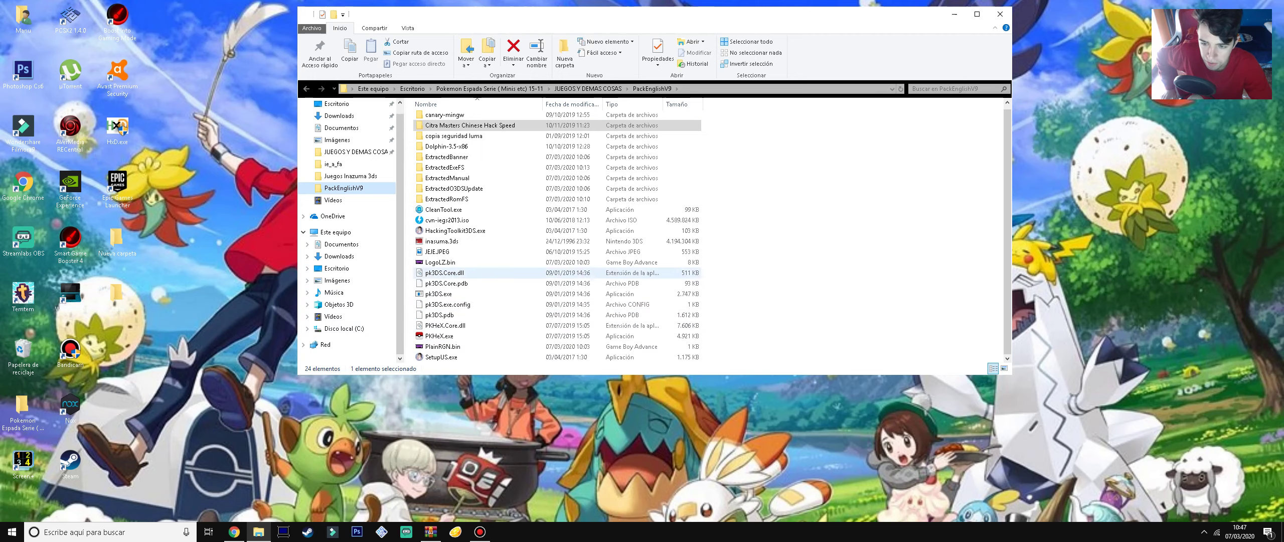
{"action": "scroll", "coordinate": [477, 272], "scroll_direction": "up", "scroll_amount": 1}
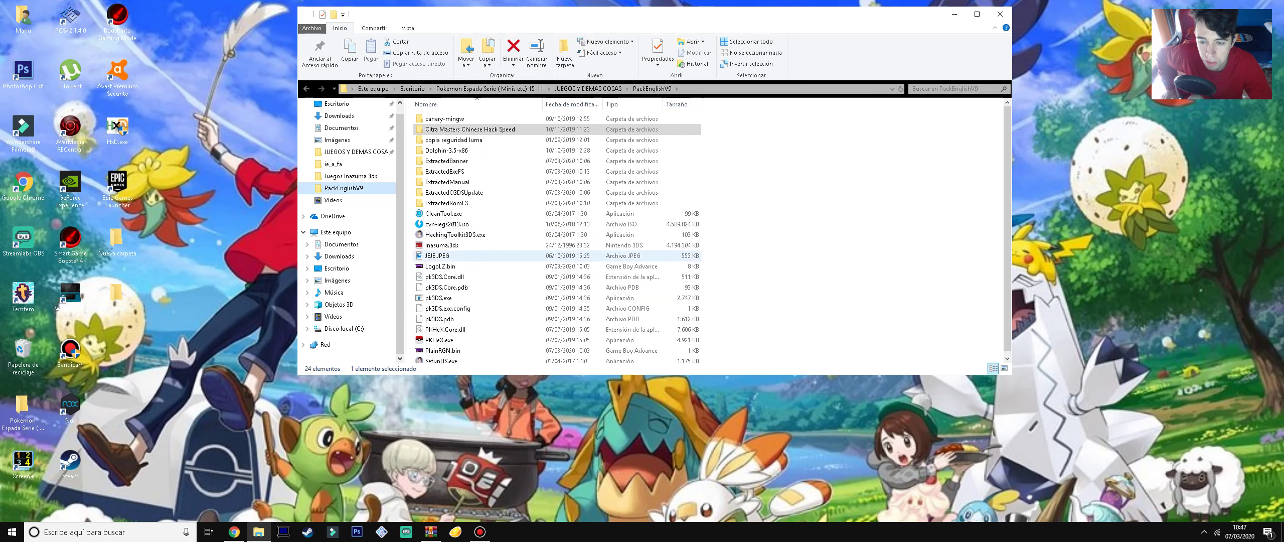
{"action": "left_click", "coordinate": [477, 245]}
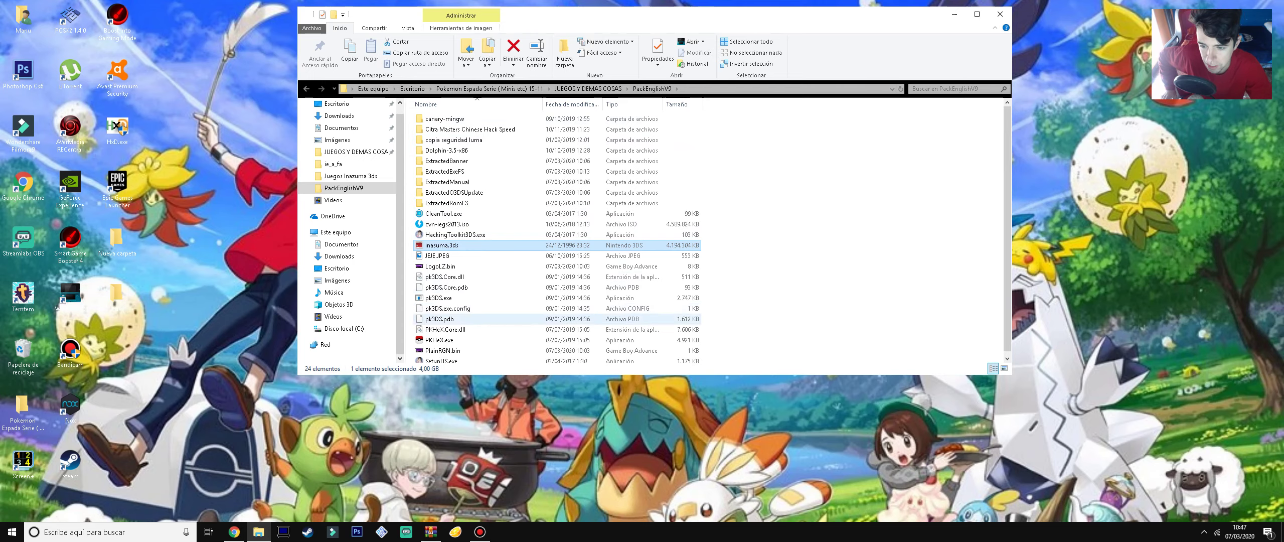
Step: Bring up the open WinRAR archive, select Preparar Big Bang.bat in it, and minimize the archive window
{"action": "left_click", "coordinate": [431, 532]}
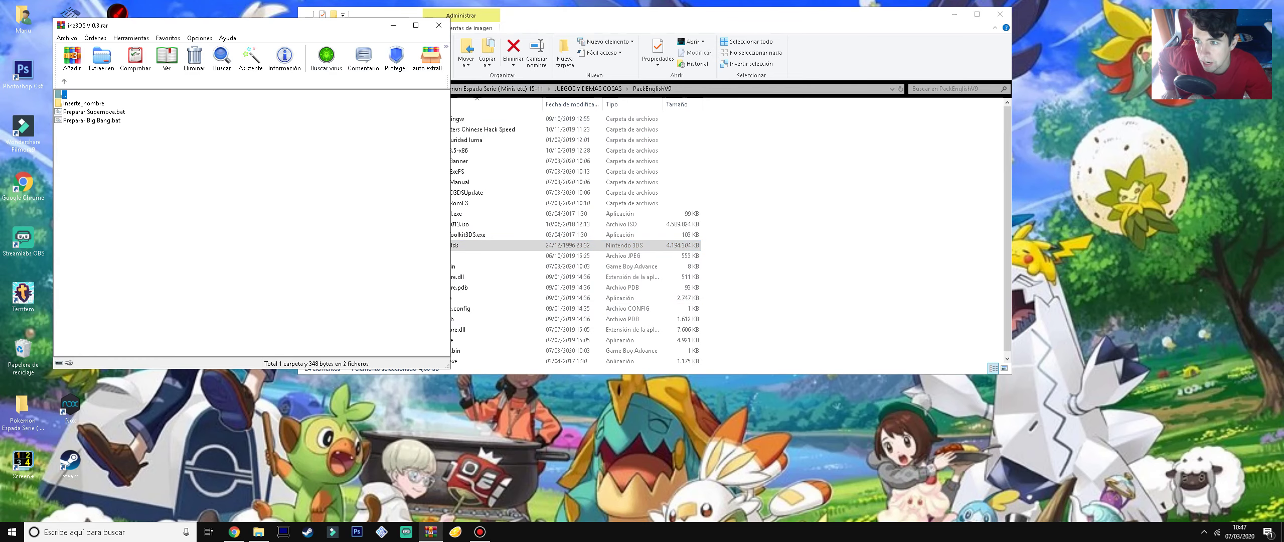
{"action": "left_click_drag", "start_coordinate": [119, 147], "coordinate": [90, 121]}
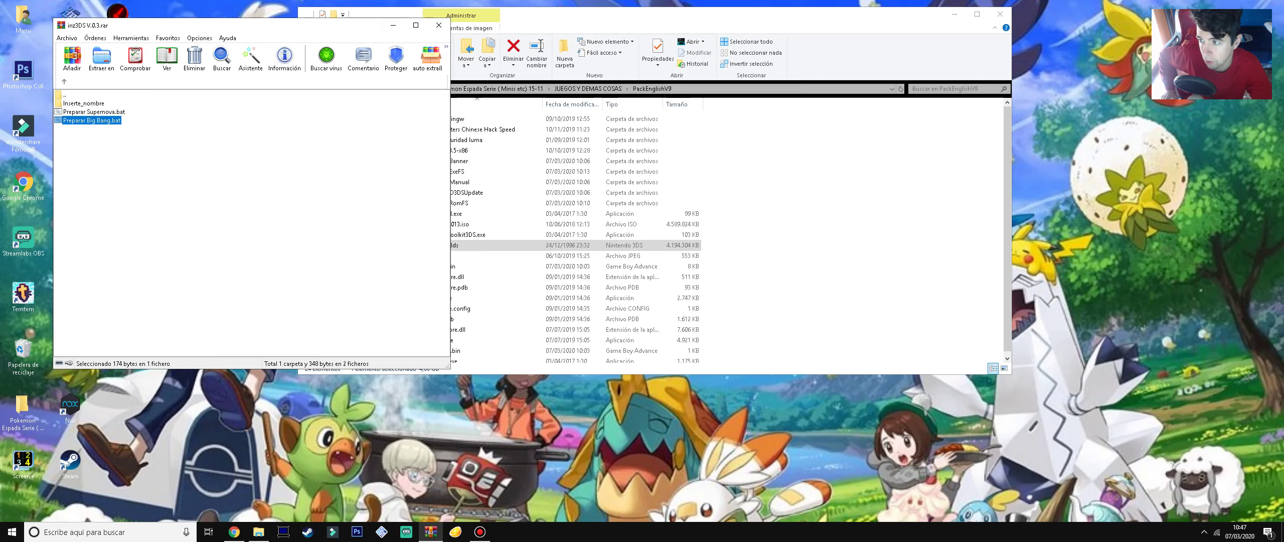
{"action": "left_click", "coordinate": [393, 25]}
Step: Open the desktop's titles folder, inspect Preparar Supernova.bat and the title ID folder down to RomFS, and close the window
{"action": "double_click", "coordinate": [116, 293]}
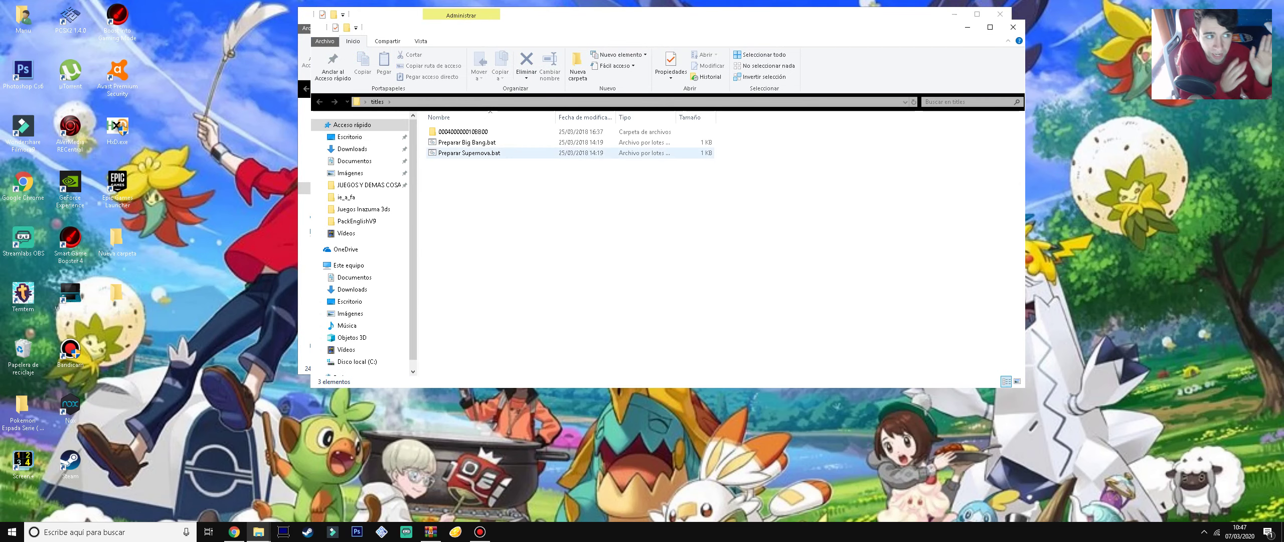
{"action": "left_click", "coordinate": [476, 153]}
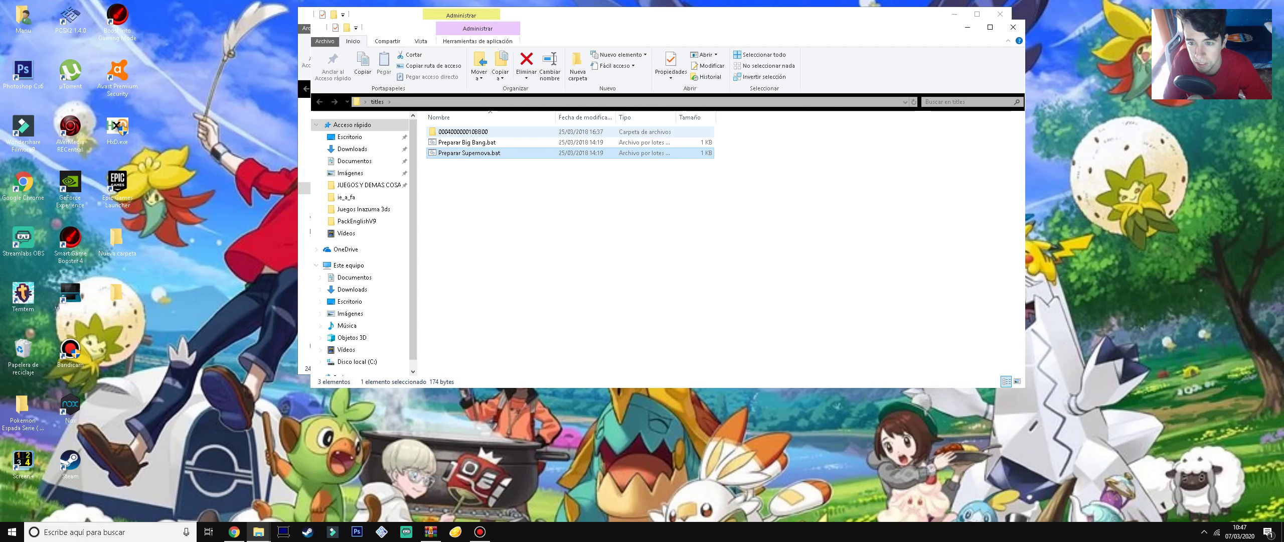
{"action": "left_click", "coordinate": [487, 134]}
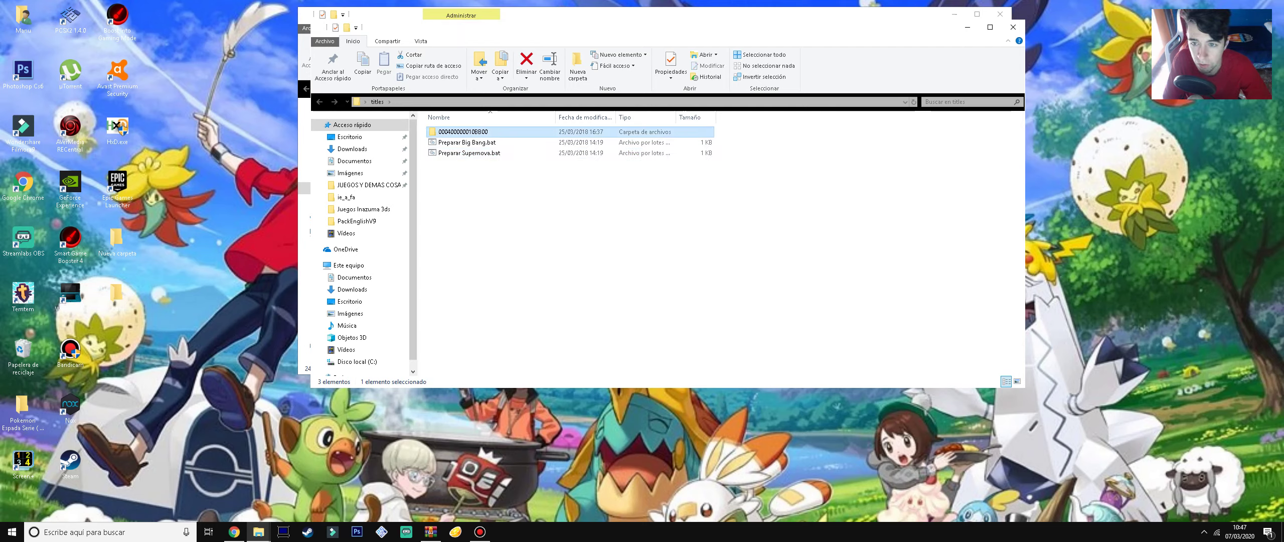
{"action": "key", "text": "Return"}
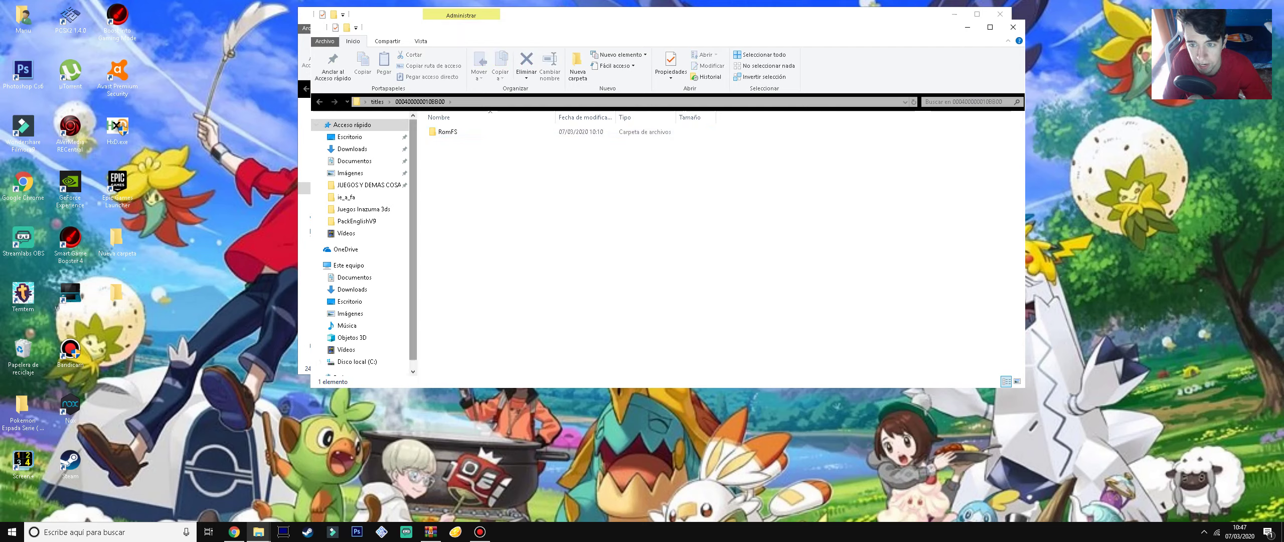
{"action": "key", "text": "Return"}
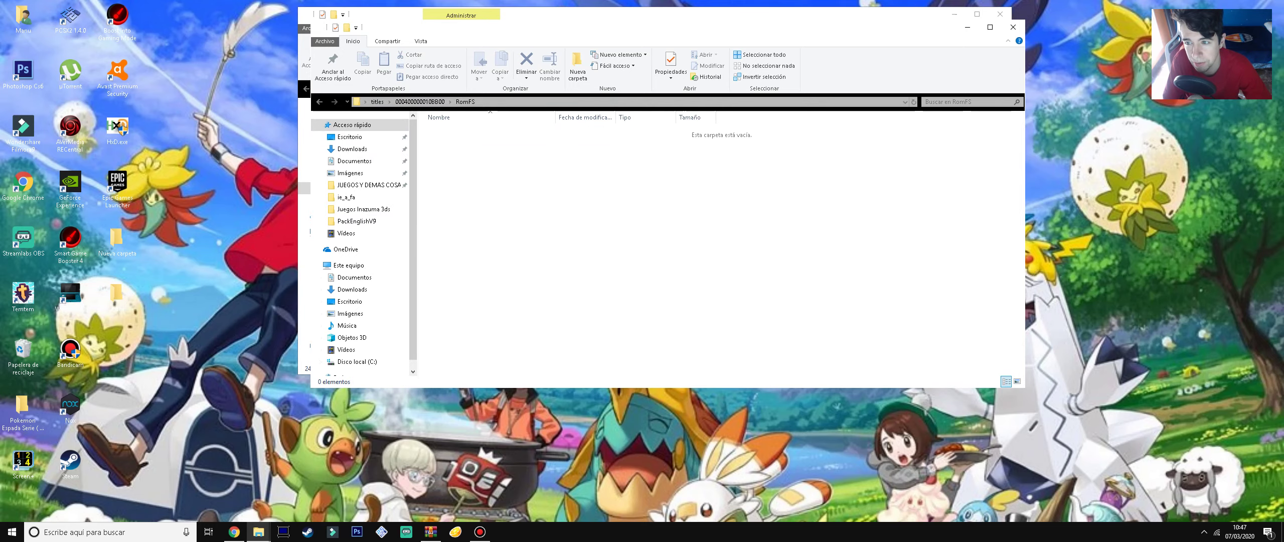
{"action": "key", "text": "BackSpace"}
{"action": "key", "text": "BackSpace"}
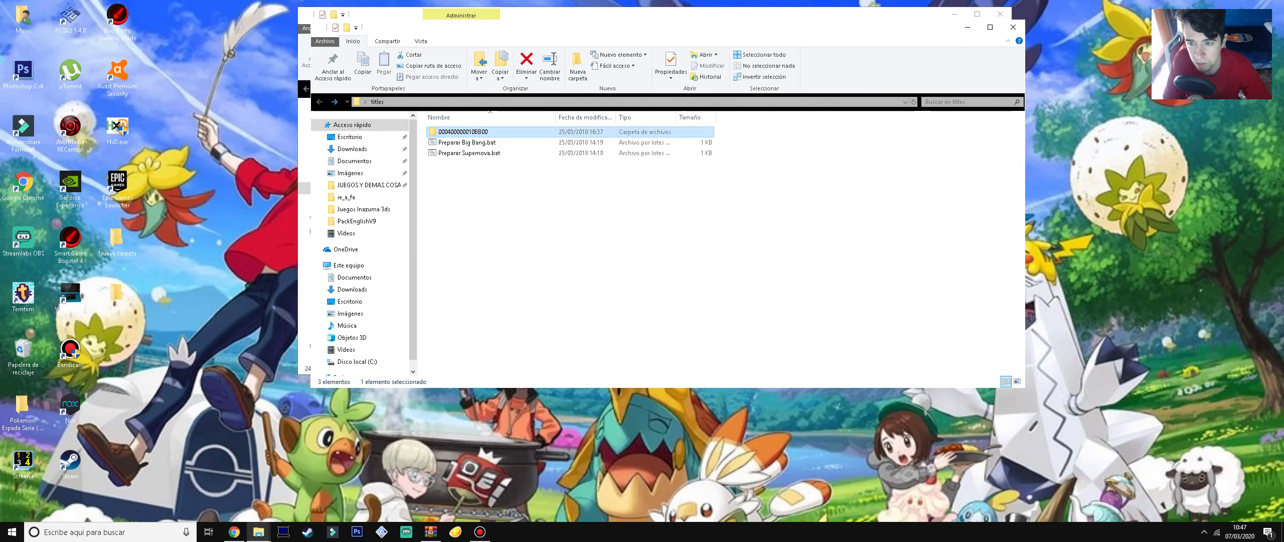
{"action": "left_click", "coordinate": [1012, 26]}
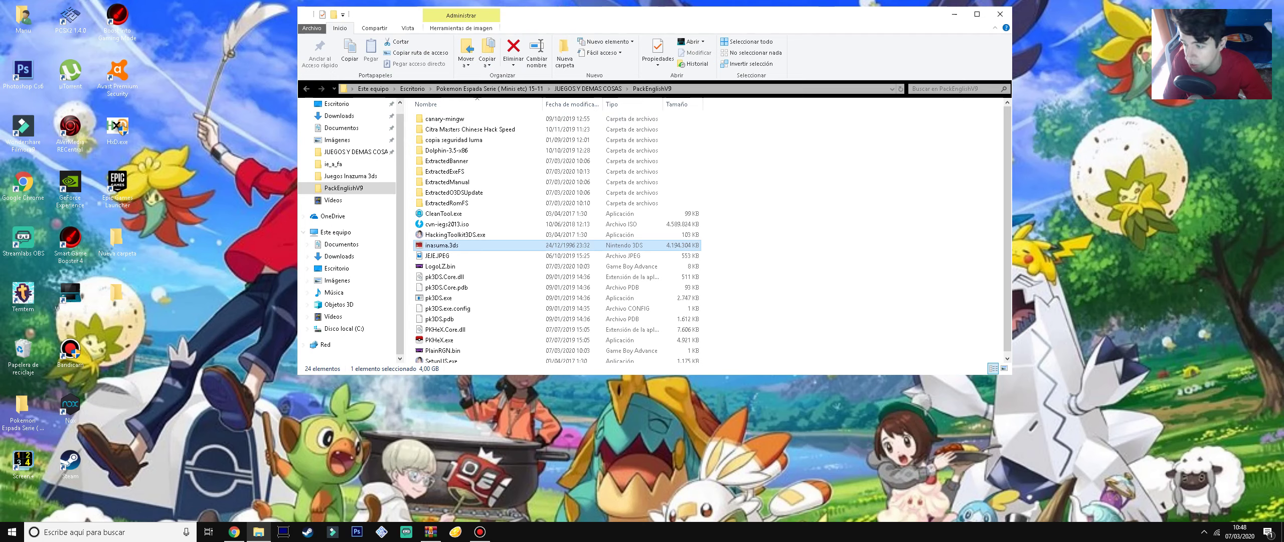
Step: Delete the titles folder from the desktop
{"action": "right_click", "coordinate": [137, 304]}
{"action": "left_click", "coordinate": [163, 266]}
{"action": "left_click", "coordinate": [682, 307]}
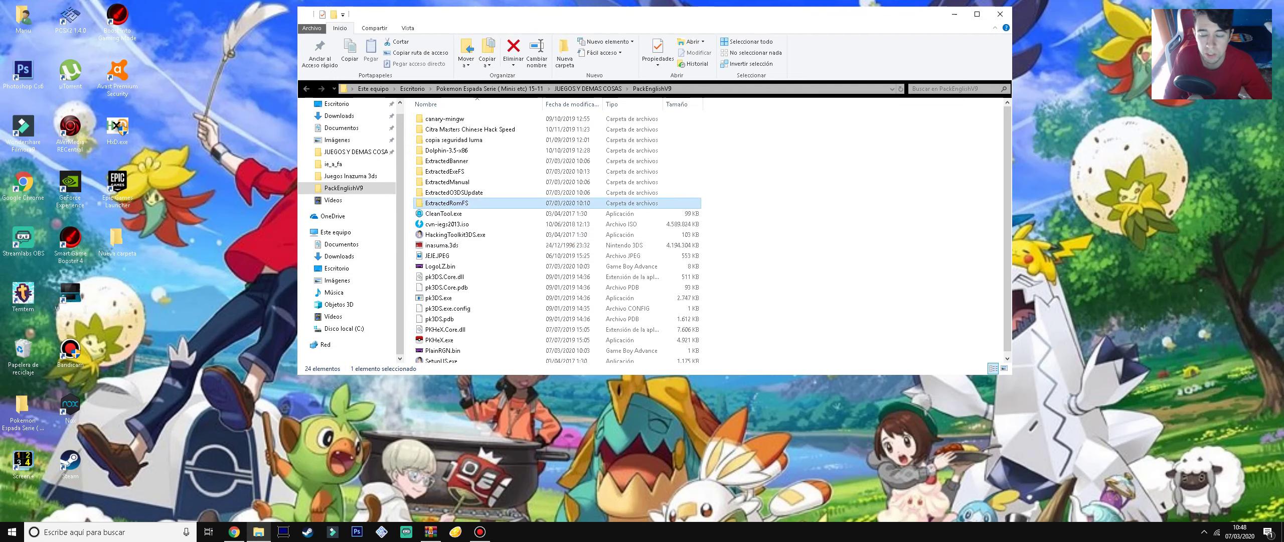
Step: Inspect ie6_a.fa and ie6_b.fa inside the ExtractedRomFS folder and return to PackEnglishV9
{"action": "double_click", "coordinate": [446, 202]}
{"action": "left_click_drag", "start_coordinate": [487, 172], "coordinate": [423, 181]}
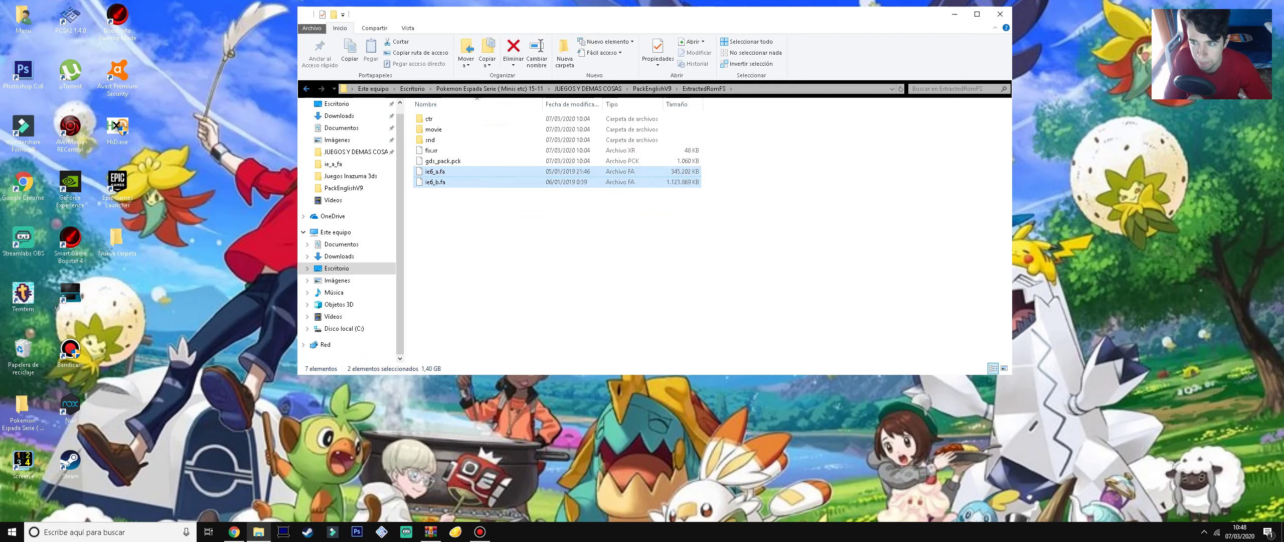
{"action": "key", "text": "BackSpace"}
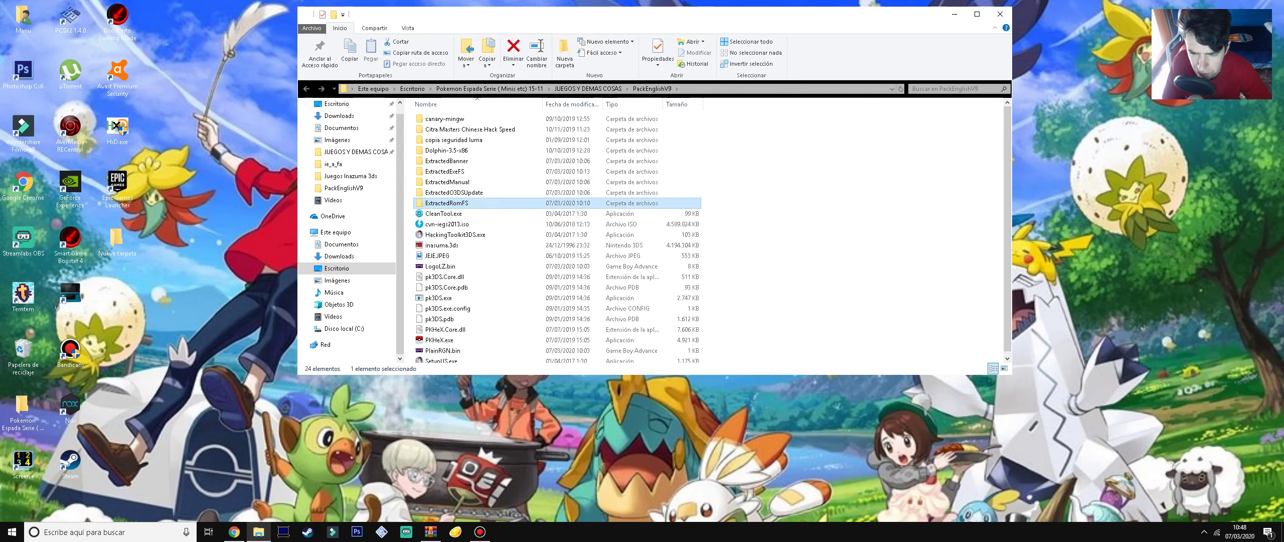
{"action": "key", "text": "Return"}
{"action": "key", "text": "BackSpace"}
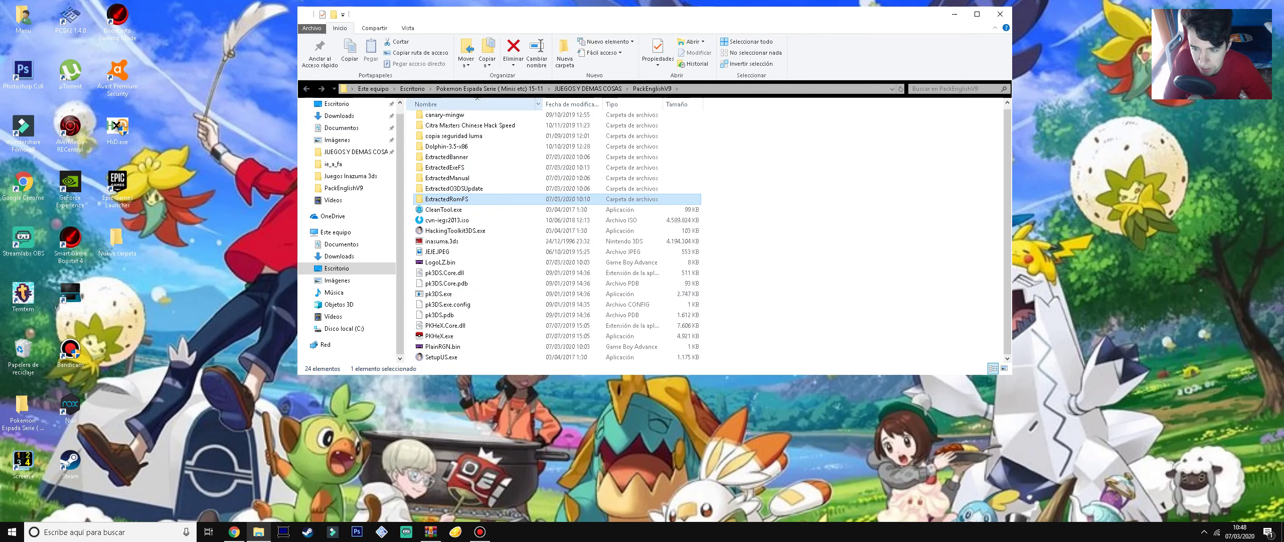
Step: Launch HackingToolkit3DS.exe and choose option D to extract a .3DS file
{"action": "left_click", "coordinate": [451, 241]}
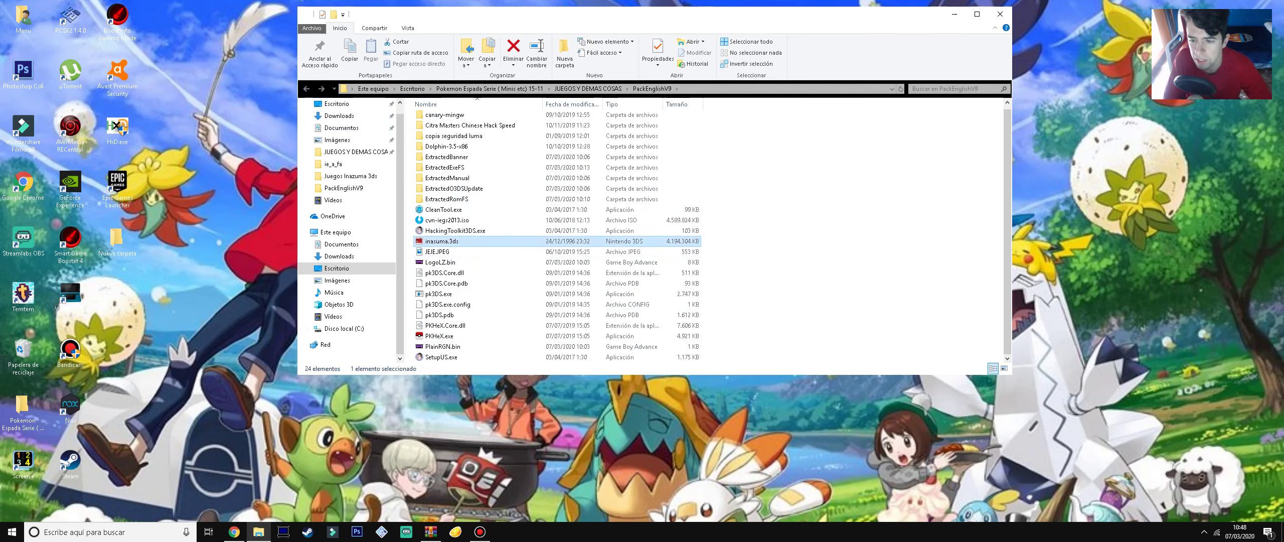
{"action": "double_click", "coordinate": [451, 230]}
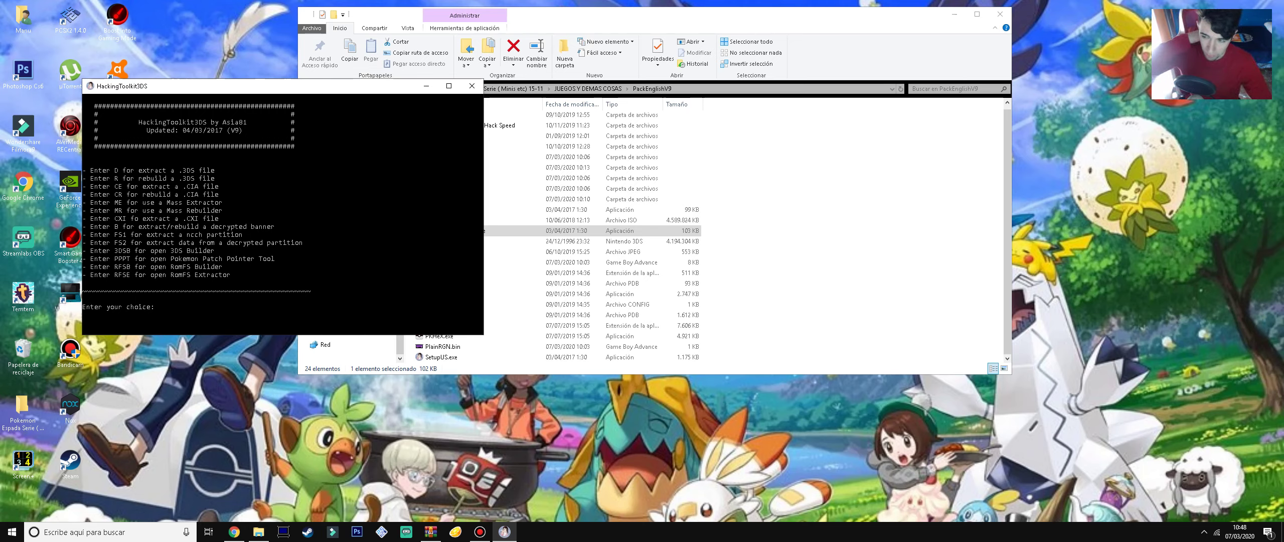
{"action": "left_click_drag", "start_coordinate": [260, 85], "coordinate": [220, 44]}
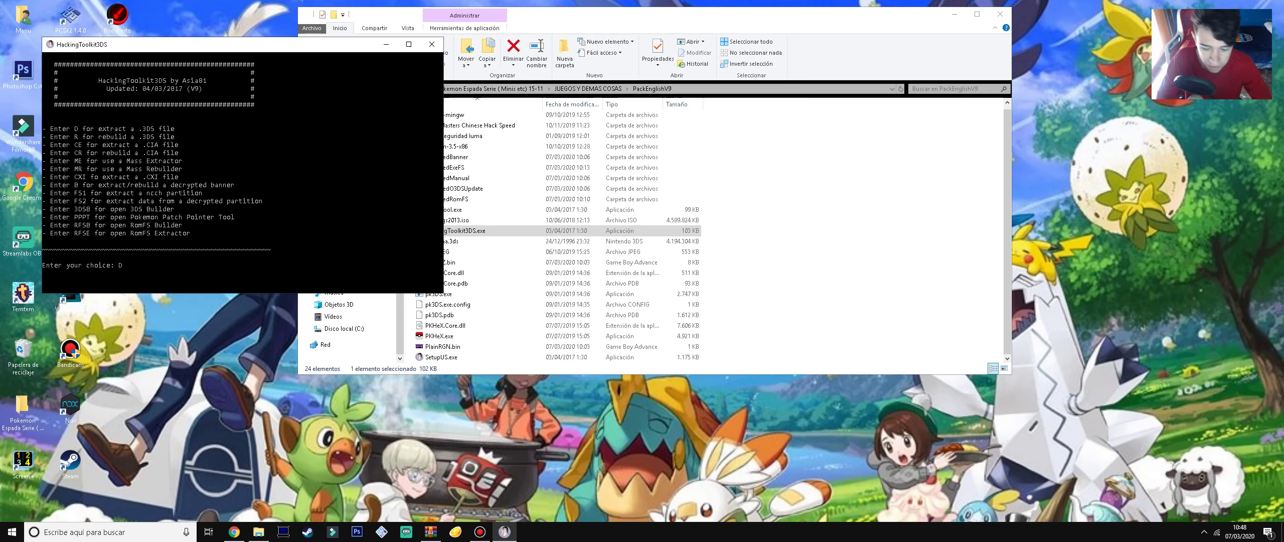
{"action": "key", "text": "Return"}
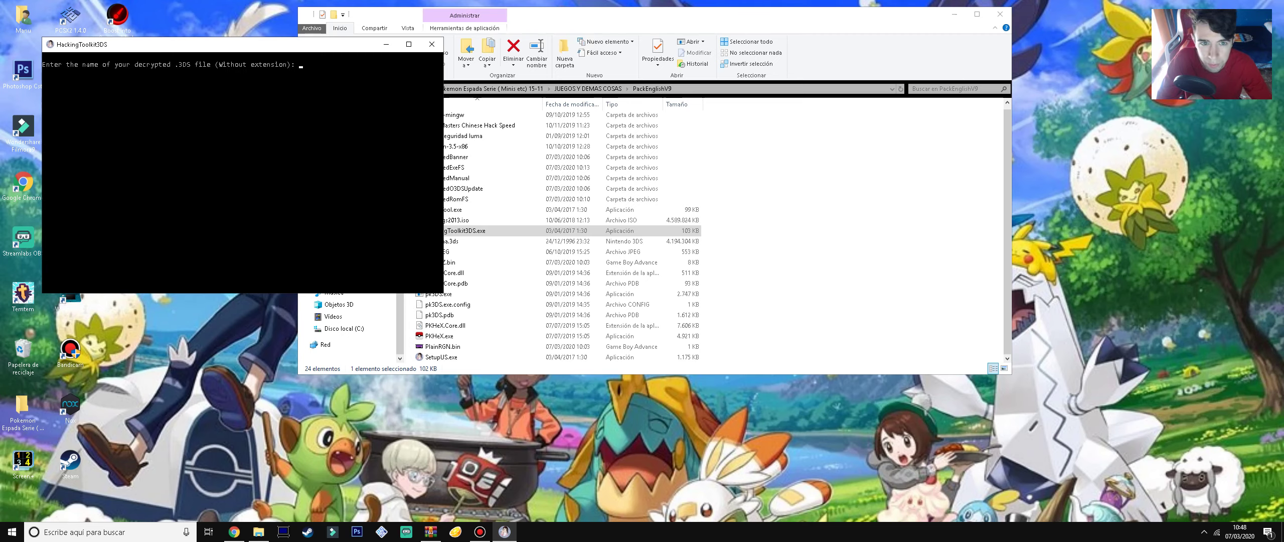
Step: Check the .3DS file's name in the PackEnglishV9 folder and close HackingToolkit3DS without entering a name
{"action": "key", "text": "alt+Tab"}
{"action": "key", "text": "alt+Tab"}
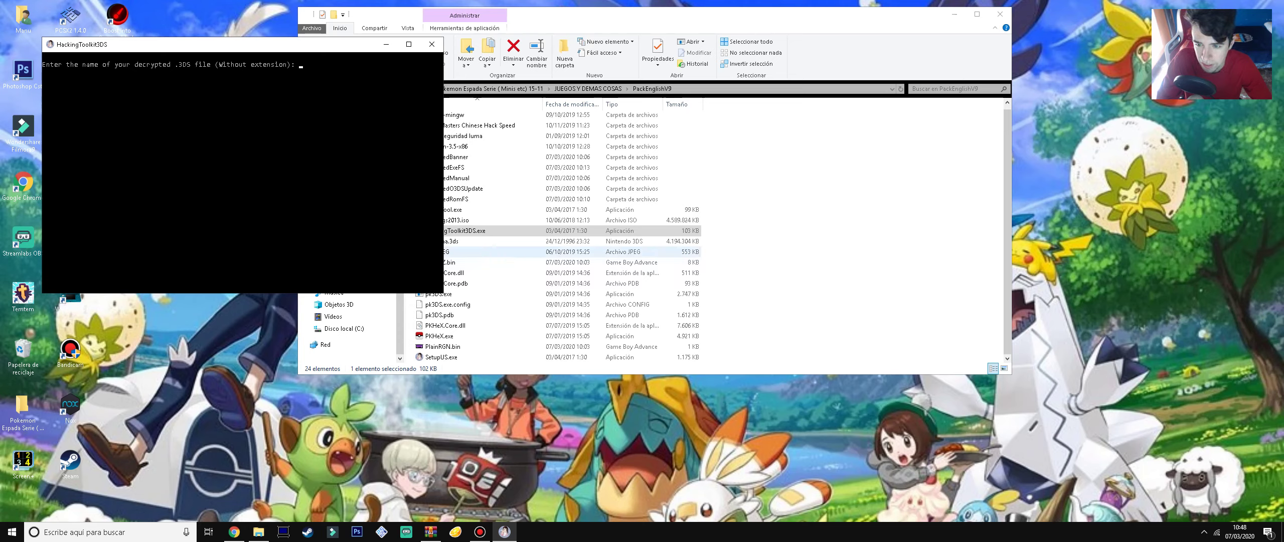
{"action": "key", "text": "alt+Tab"}
{"action": "key", "text": "Down"}
{"action": "key", "text": "Down"}
{"action": "key", "text": "alt+Tab"}
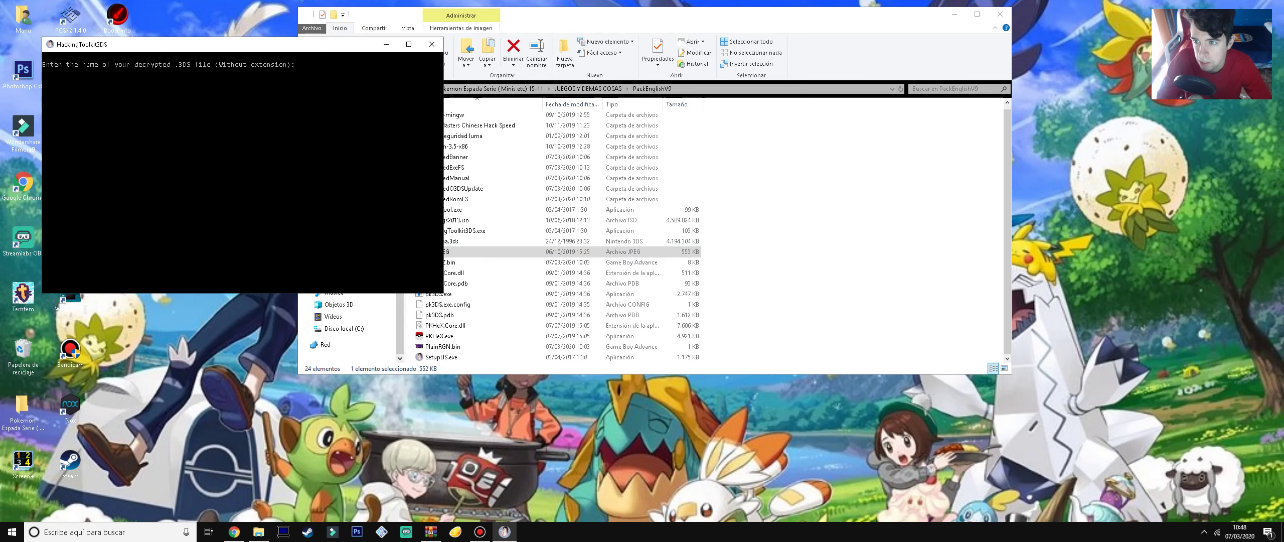
{"action": "left_click", "coordinate": [431, 45]}
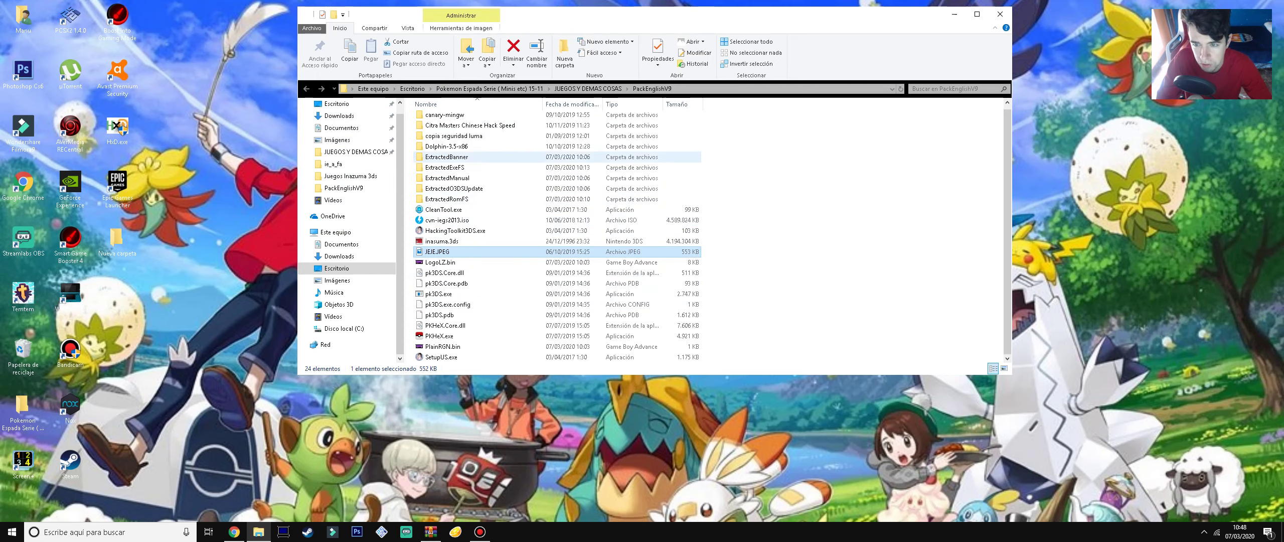
Step: Select the five Extracted folders, look inside ExtractedRomFS, and go back to PackEnglishV9
{"action": "left_click_drag", "start_coordinate": [412, 185], "coordinate": [507, 153]}
{"action": "left_click", "coordinate": [437, 198]}
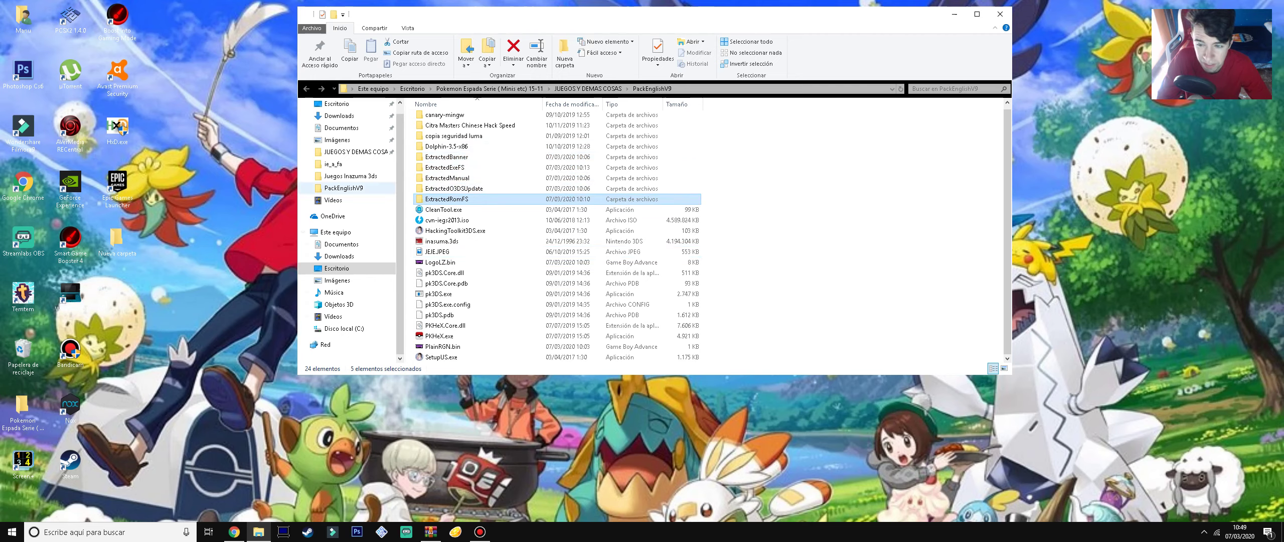
{"action": "double_click", "coordinate": [436, 198]}
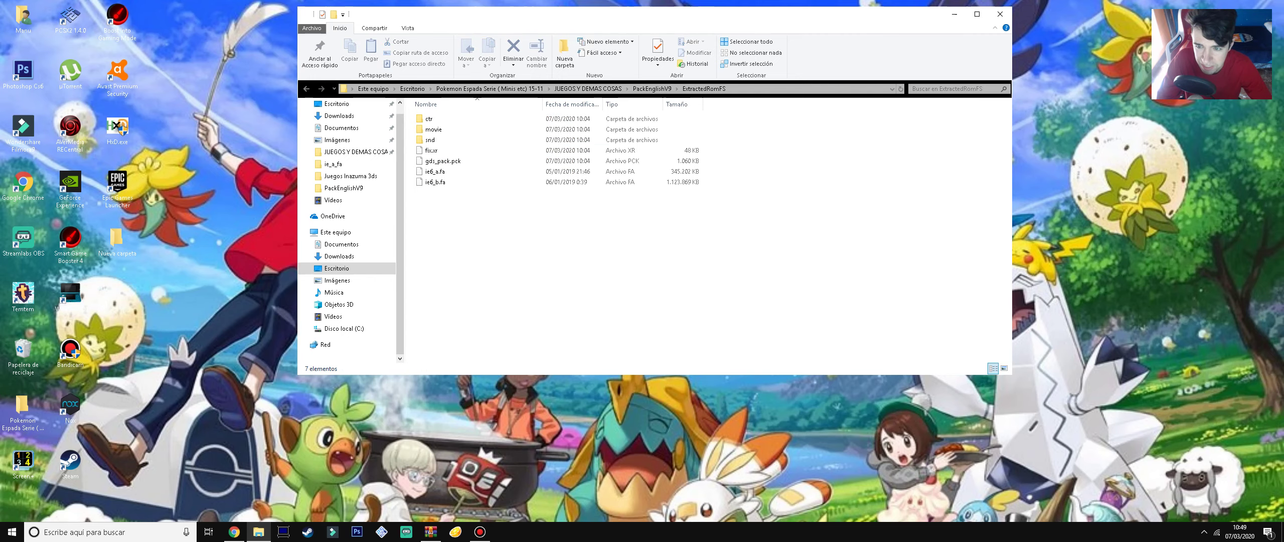
{"action": "left_click", "coordinate": [306, 89]}
Step: Browse the WinRAR archive's Inserte_nombre folder to its RomFS folder and close the archive
{"action": "left_click", "coordinate": [431, 531]}
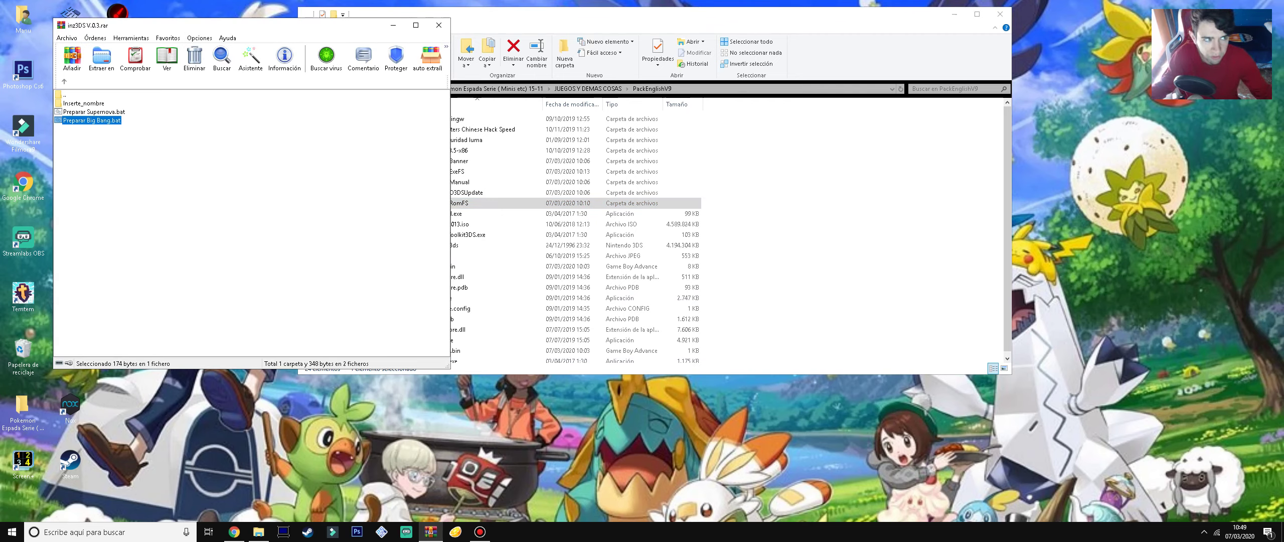
{"action": "double_click", "coordinate": [75, 103]}
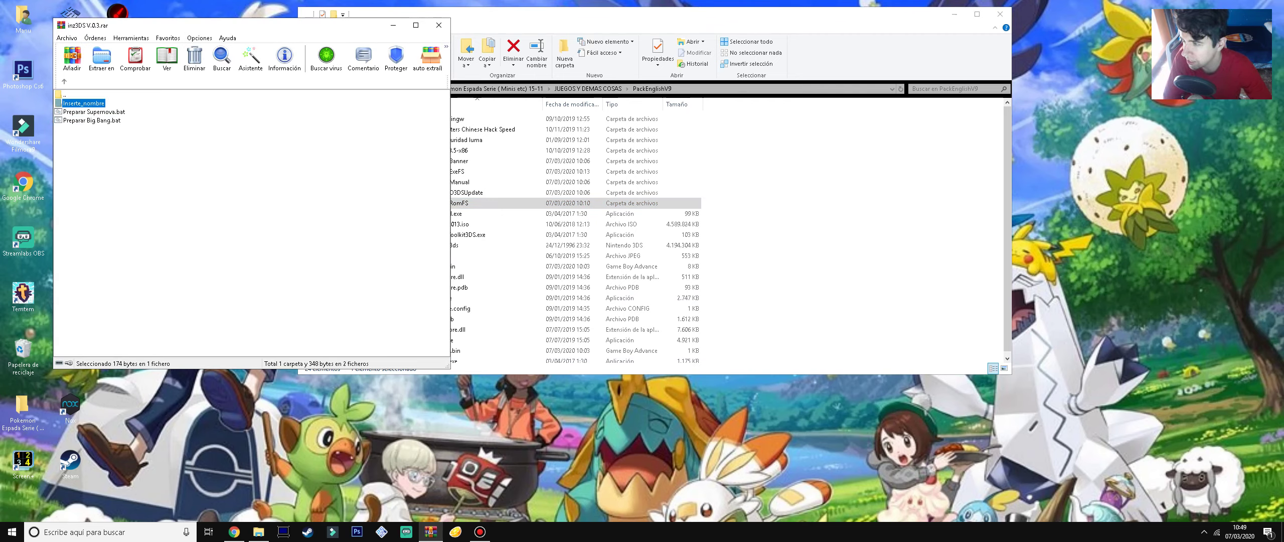
{"action": "left_click", "coordinate": [74, 103]}
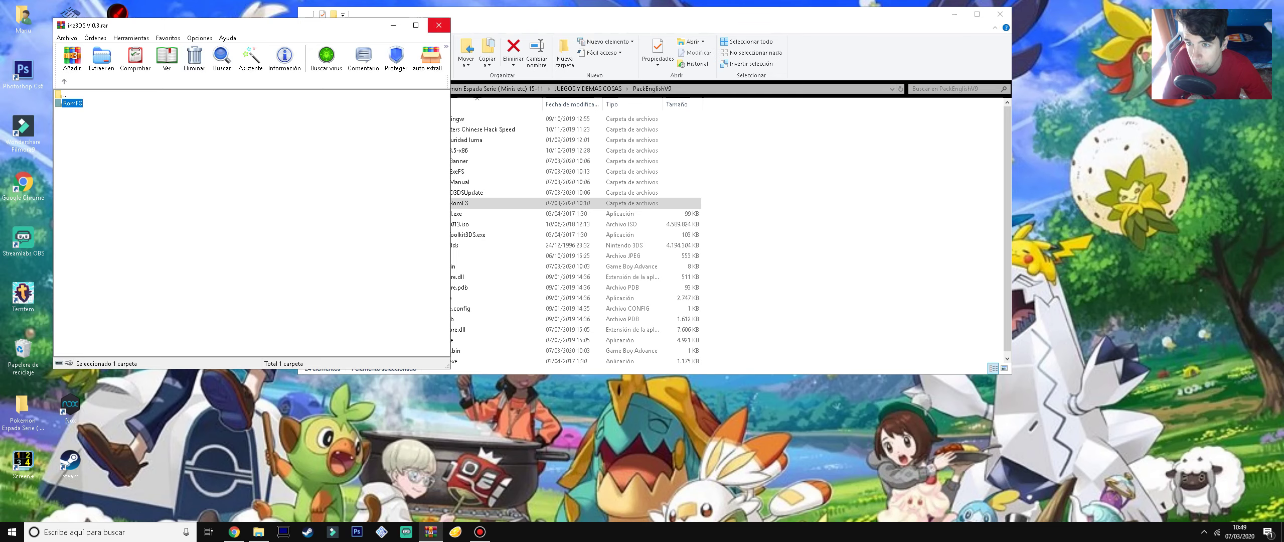
{"action": "left_click", "coordinate": [439, 26]}
Step: Open ExtractedRomFS and select the ie6_a.fa and ie6_b.fa files
{"action": "double_click", "coordinate": [446, 203]}
{"action": "left_click_drag", "start_coordinate": [450, 203], "coordinate": [434, 173]}
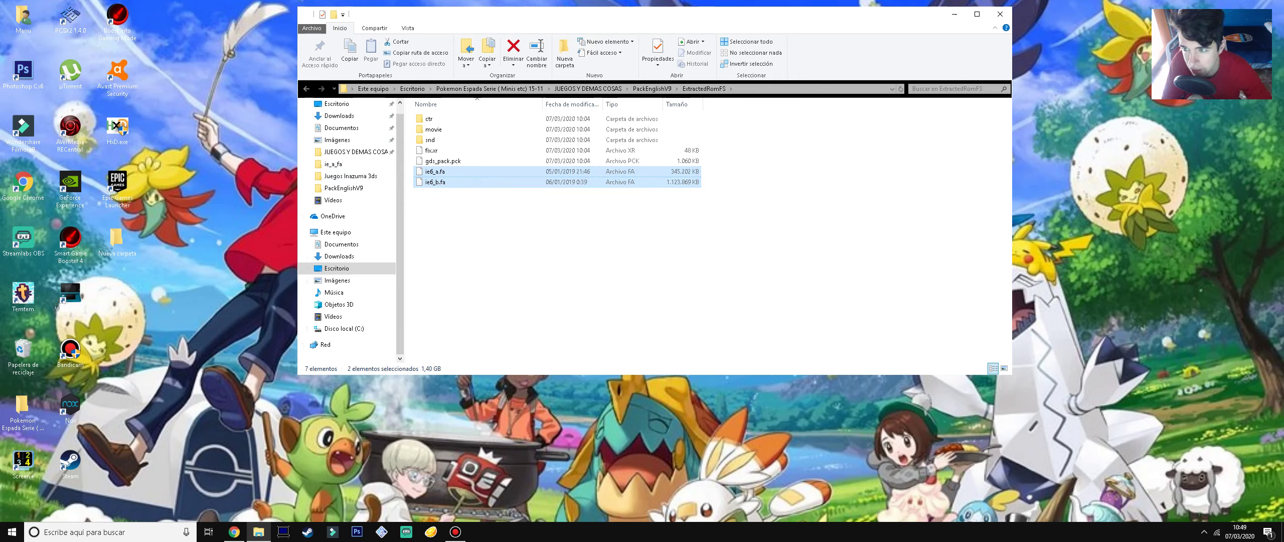
{"action": "left_click", "coordinate": [306, 88]}
{"action": "double_click", "coordinate": [446, 203]}
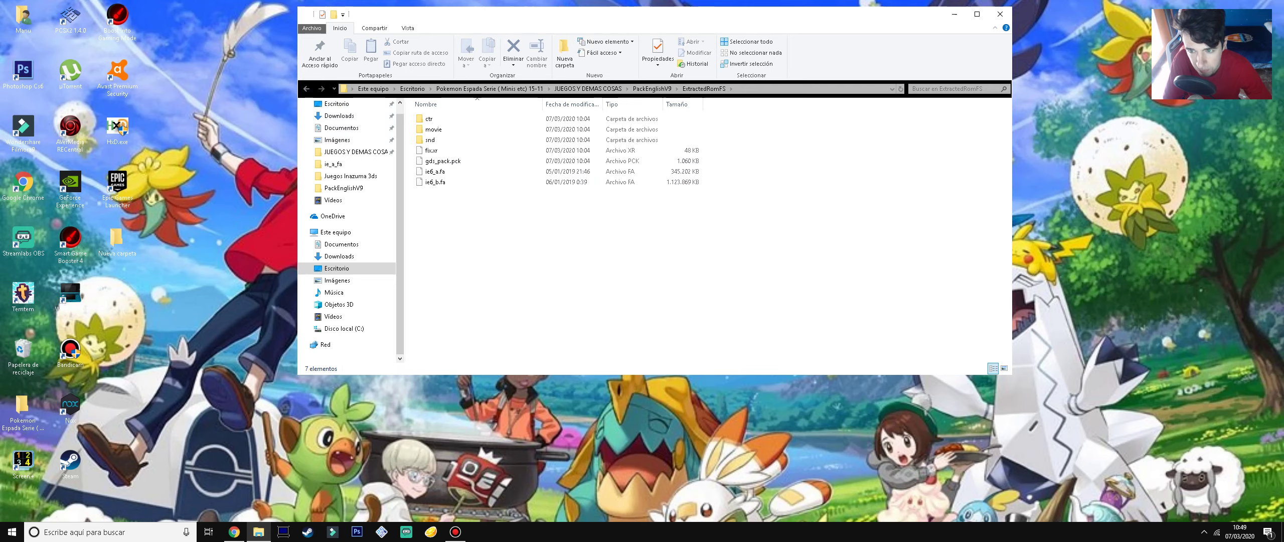
{"action": "left_click_drag", "start_coordinate": [482, 200], "coordinate": [435, 172]}
Step: Open the Nueva carpeta folder on the desktop to check its contents and close it
{"action": "double_click", "coordinate": [117, 242]}
{"action": "double_click", "coordinate": [116, 240]}
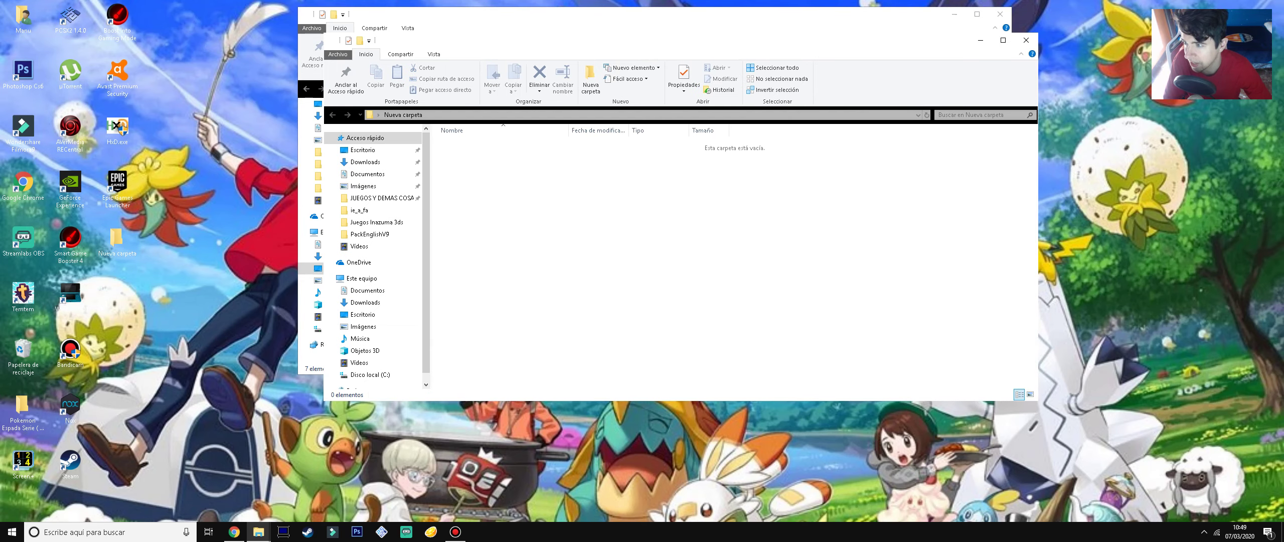
{"action": "left_click", "coordinate": [1026, 40]}
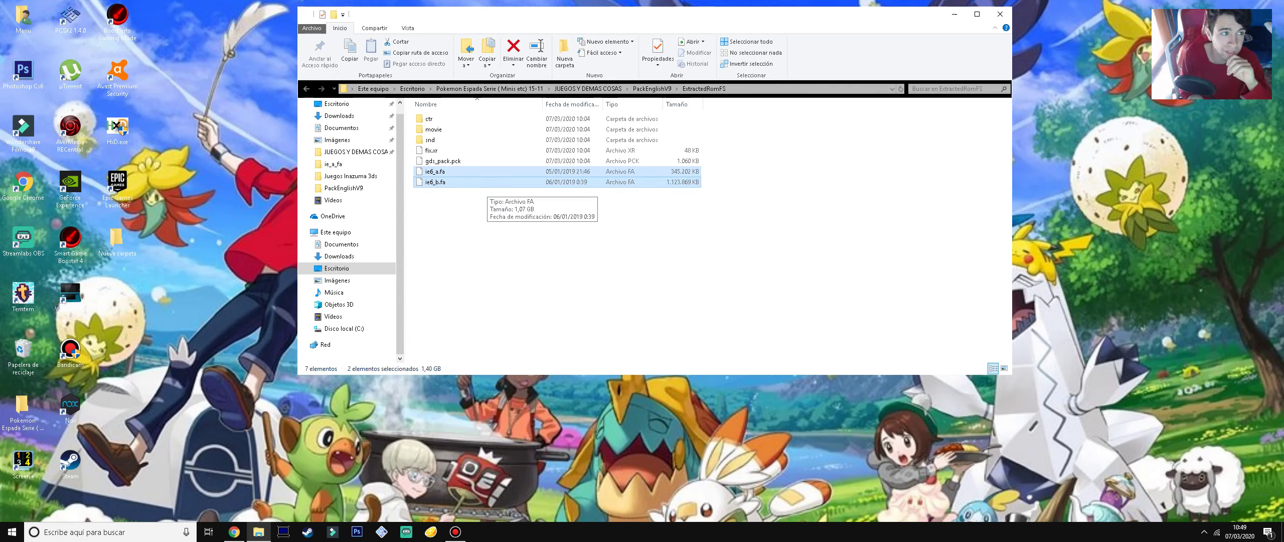
Step: Go back to PackEnglishV9, reopen ExtractedRomFS, and reselect ie6_a.fa and ie6_b.fa
{"action": "left_click_drag", "start_coordinate": [817, 271], "coordinate": [528, 175]}
{"action": "key", "text": "alt+Left"}
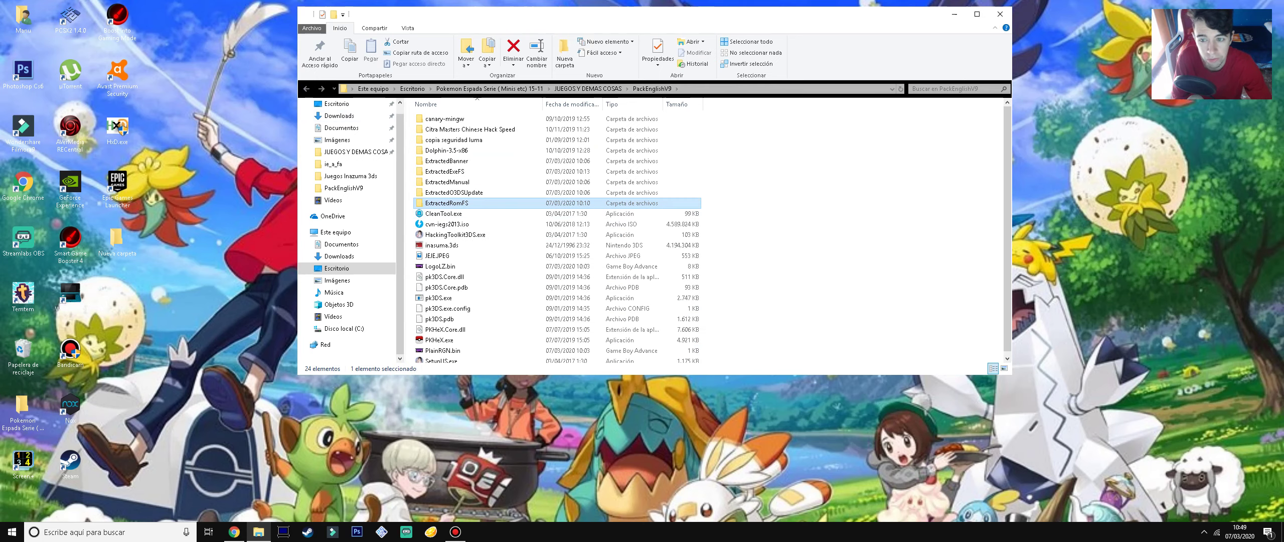
{"action": "double_click", "coordinate": [444, 203]}
{"action": "left_click_drag", "start_coordinate": [590, 222], "coordinate": [464, 167]}
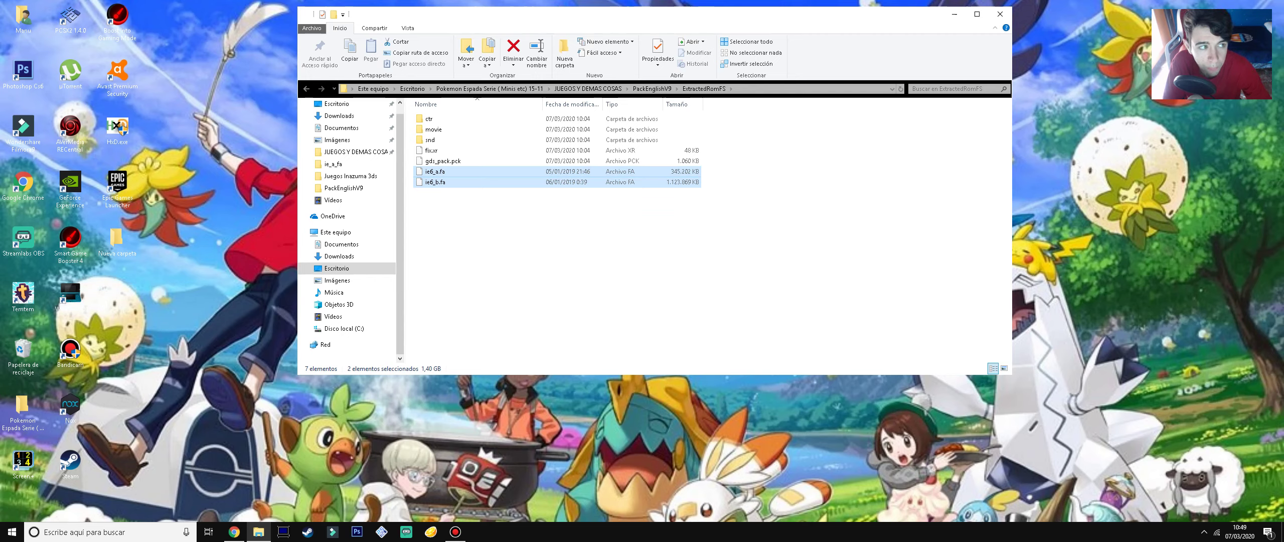
Step: Run HackingToolkit3DS.exe from PackEnglishV9, choose option R to rebuild a .3DS file, and close the tool at the output filename entry
{"action": "left_click", "coordinate": [589, 225]}
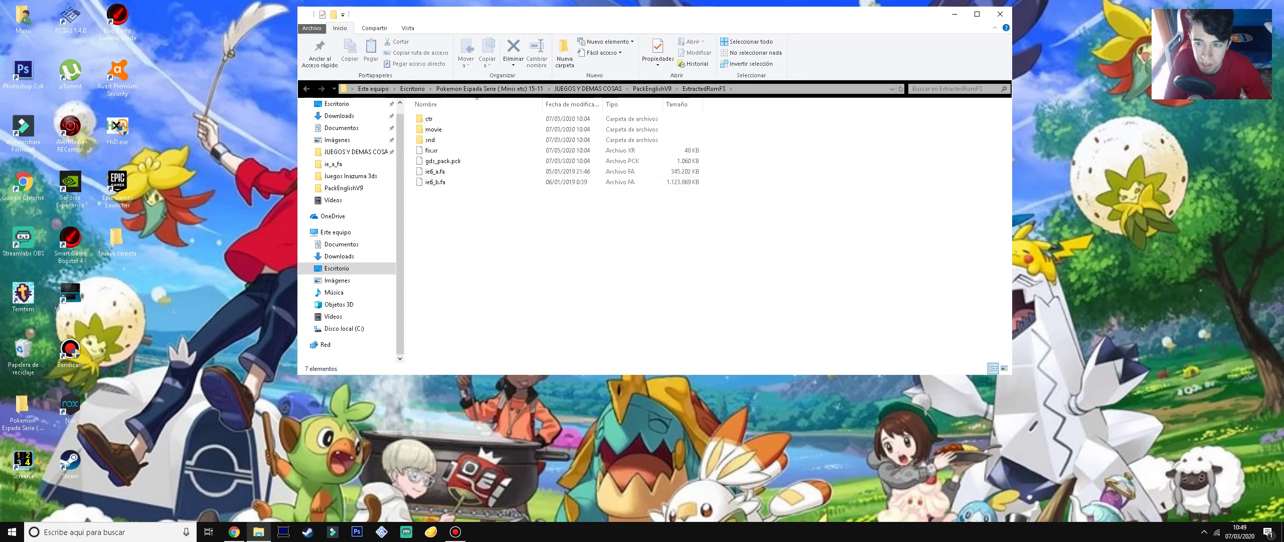
{"action": "left_click", "coordinate": [306, 89]}
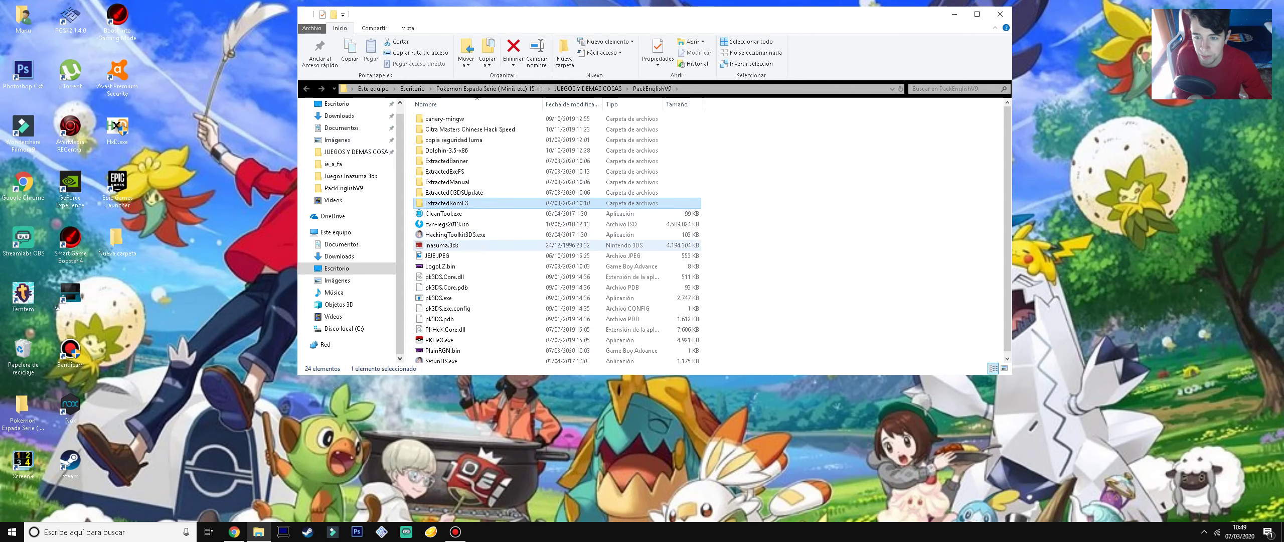
{"action": "double_click", "coordinate": [454, 234]}
{"action": "left_click", "coordinate": [238, 335]}
{"action": "type", "text": "r"}
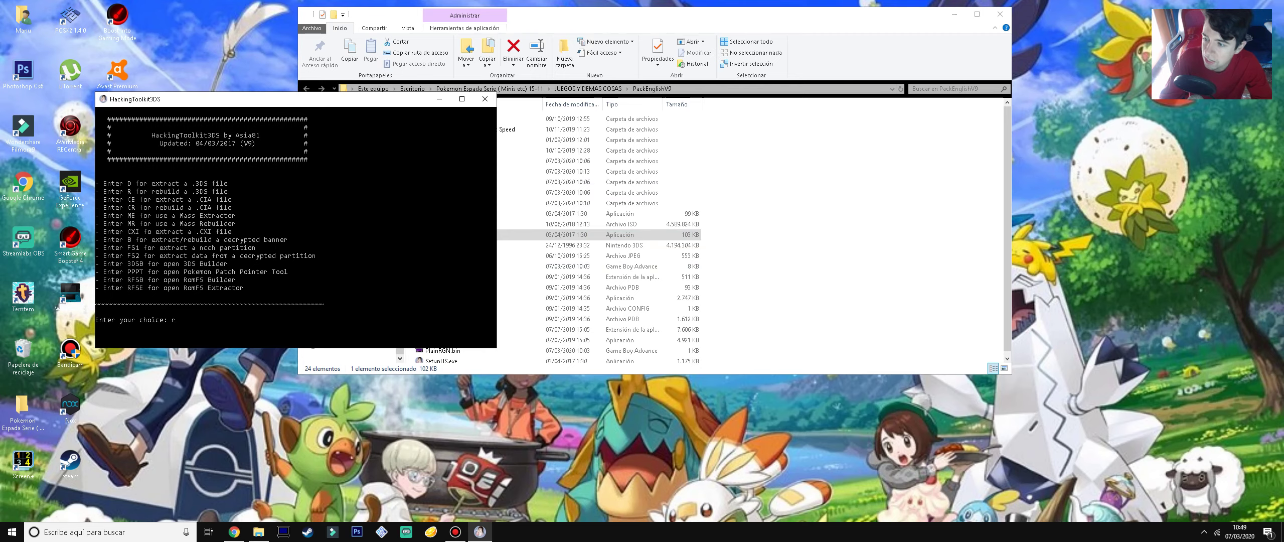
{"action": "key", "text": "BackSpace"}
{"action": "type", "text": "R"}
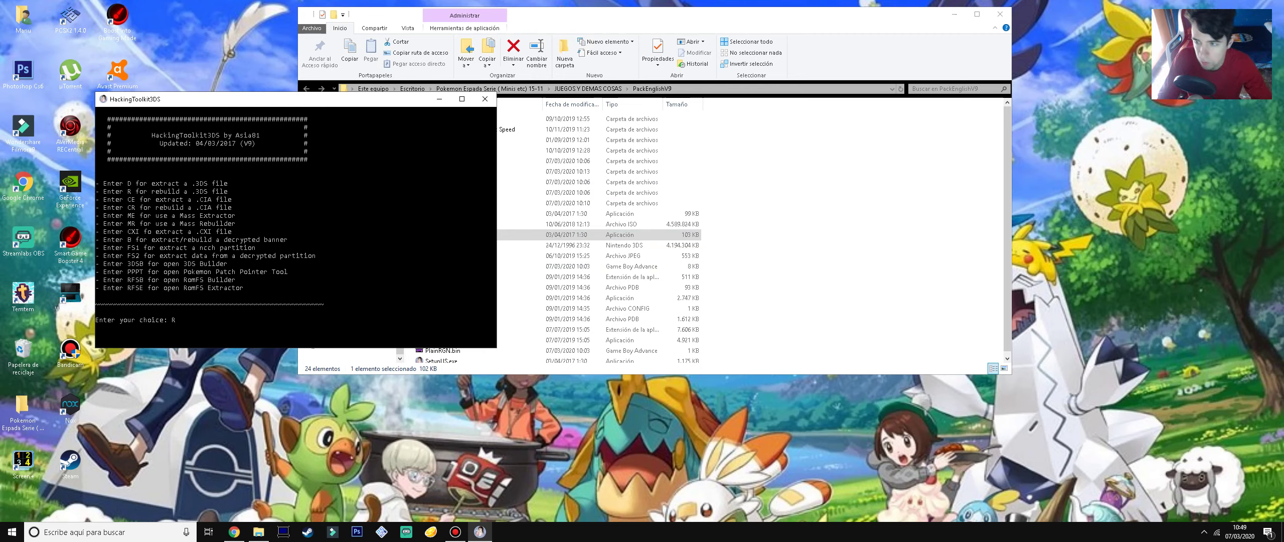
{"action": "key", "text": "Return"}
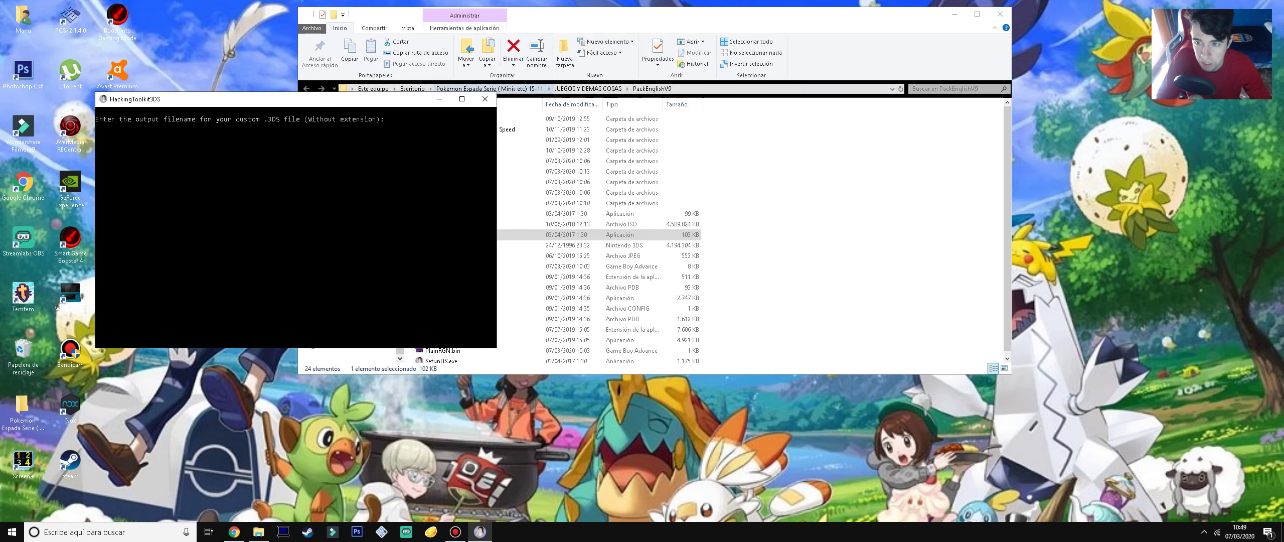
{"action": "left_click", "coordinate": [485, 99]}
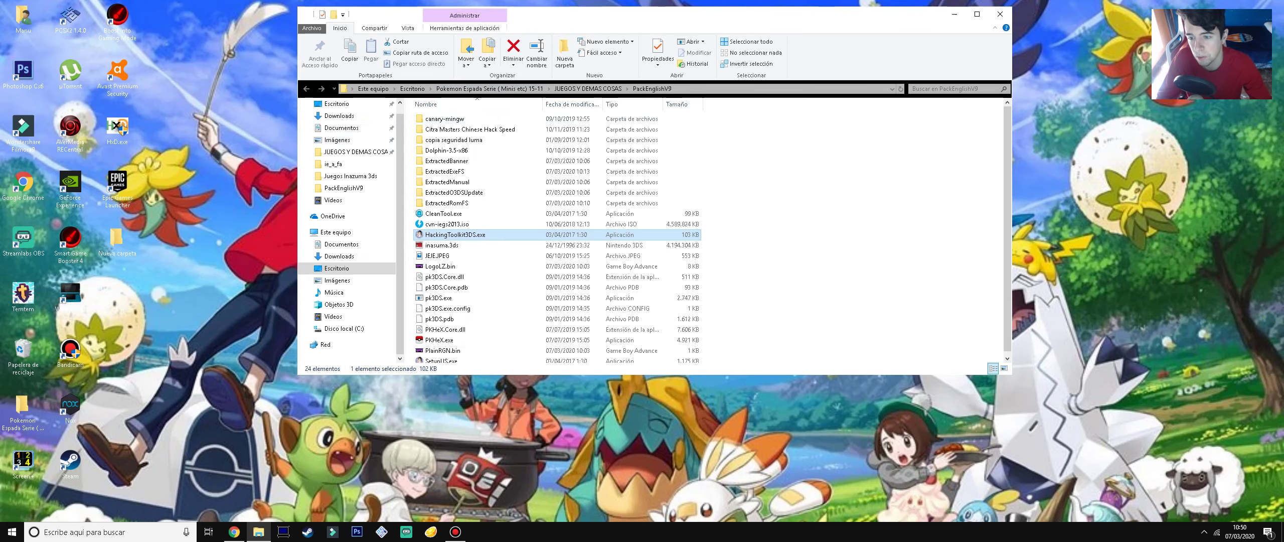
Step: Switch to Citra Canary, launch INAZUMA ELEVEN GO GALAXY PARCHE ESPAÑOL.3ds, and close the File Explorer window covering the game
{"action": "scroll", "coordinate": [482, 224], "scroll_direction": "down", "scroll_amount": 1}
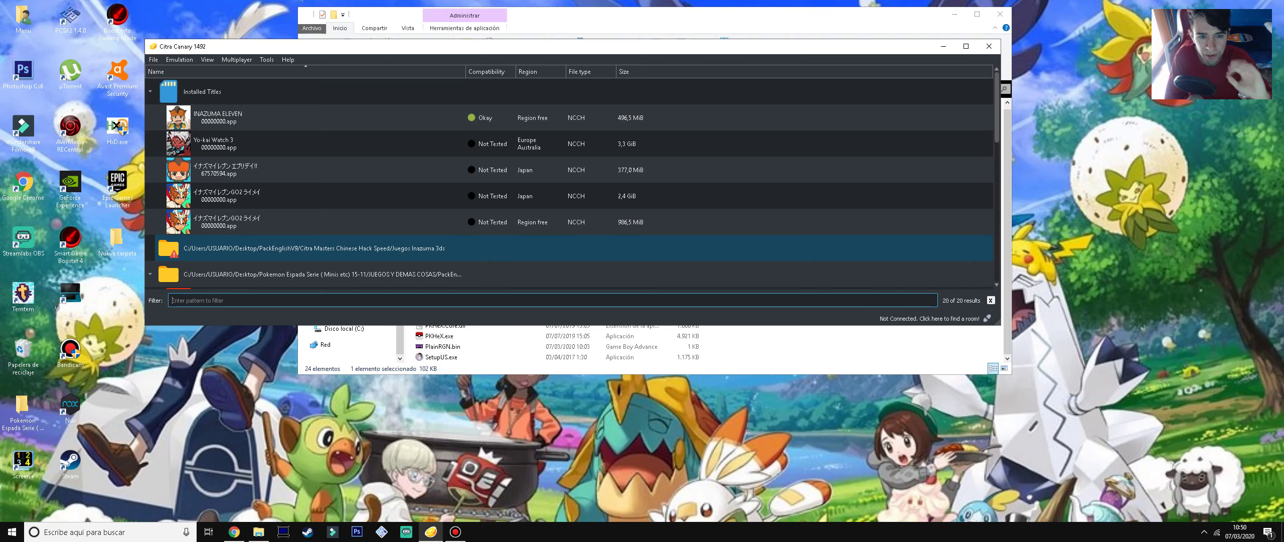
{"action": "scroll", "coordinate": [551, 173], "scroll_direction": "down", "scroll_amount": 5}
{"action": "left_click", "coordinate": [321, 250]}
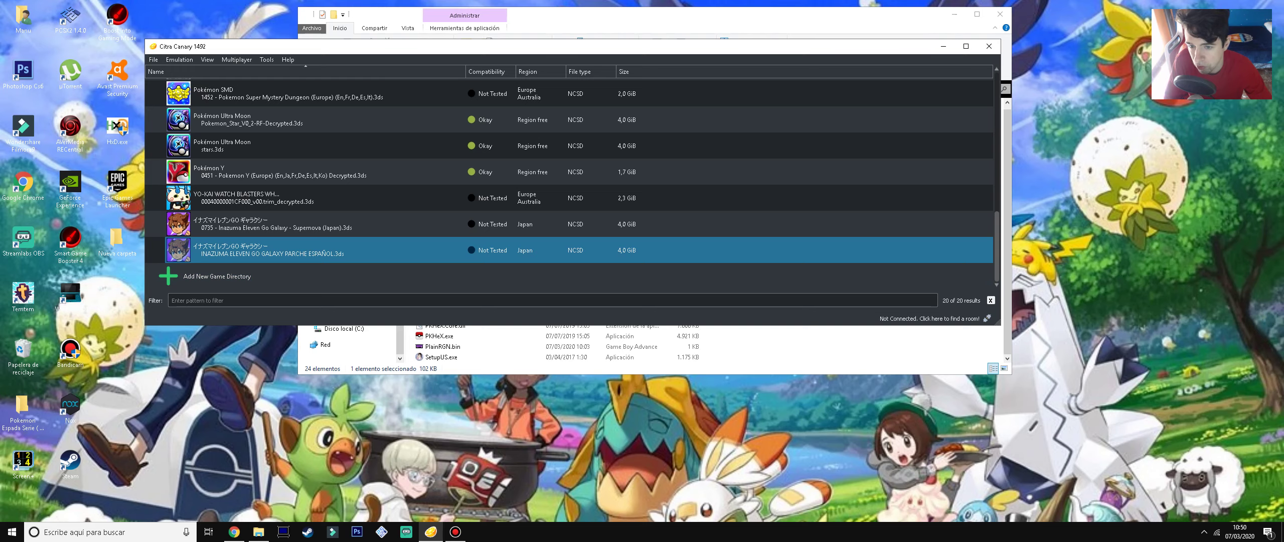
{"action": "key", "text": "Return"}
{"action": "key", "text": "alt+Tab"}
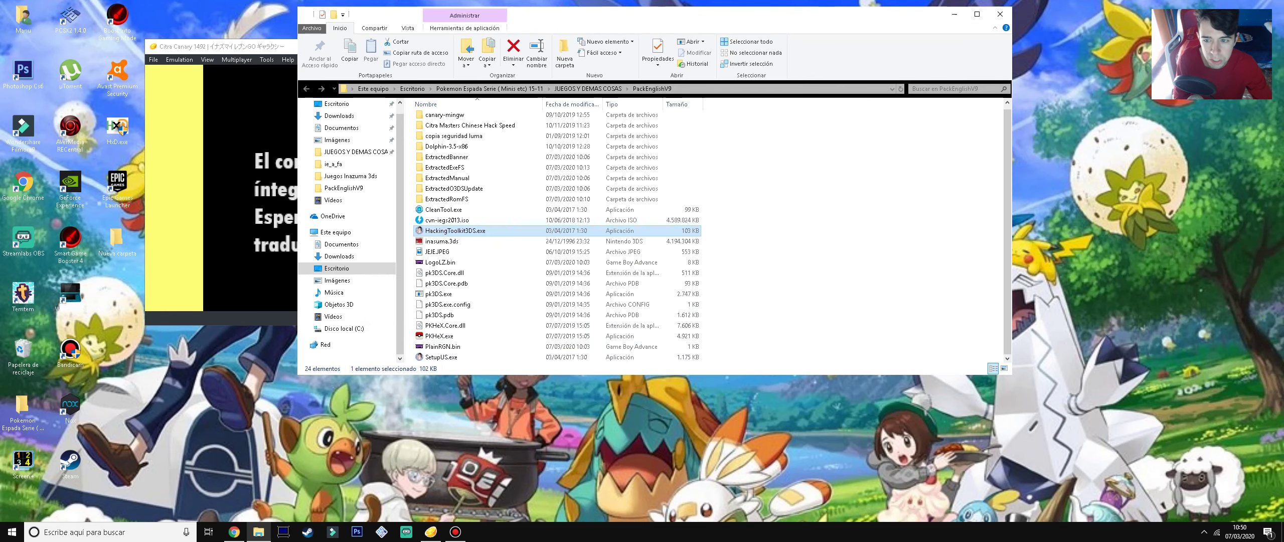
{"action": "left_click", "coordinate": [1000, 14]}
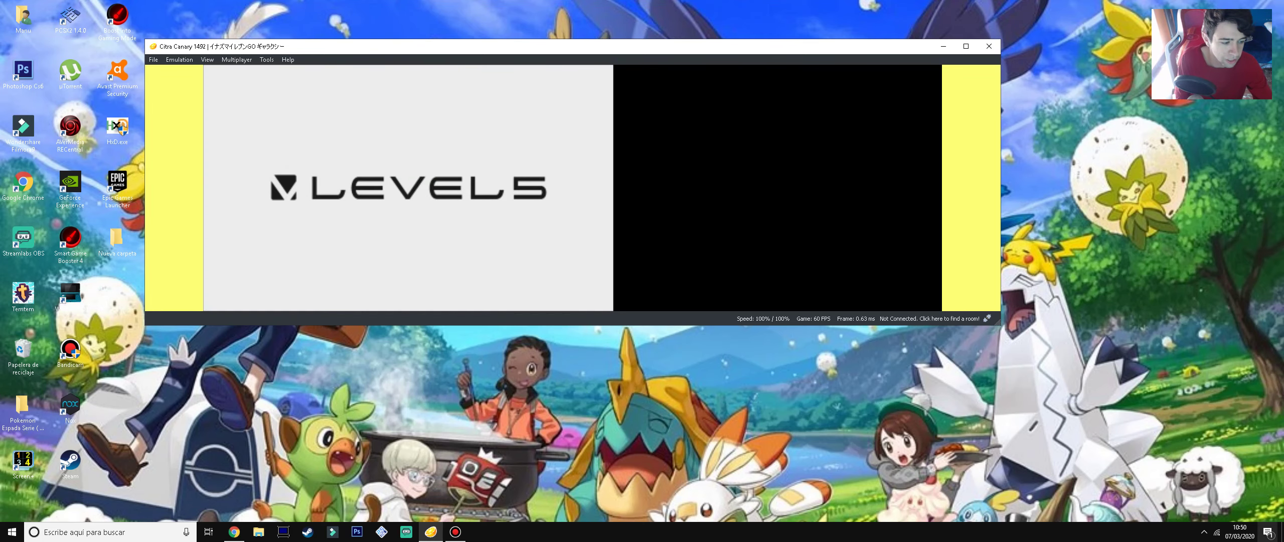
Step: Open the system volume control, and enlarge and reposition the Citra window on the desktop
{"action": "left_click", "coordinate": [1203, 531]}
{"action": "left_click", "coordinate": [1184, 512]}
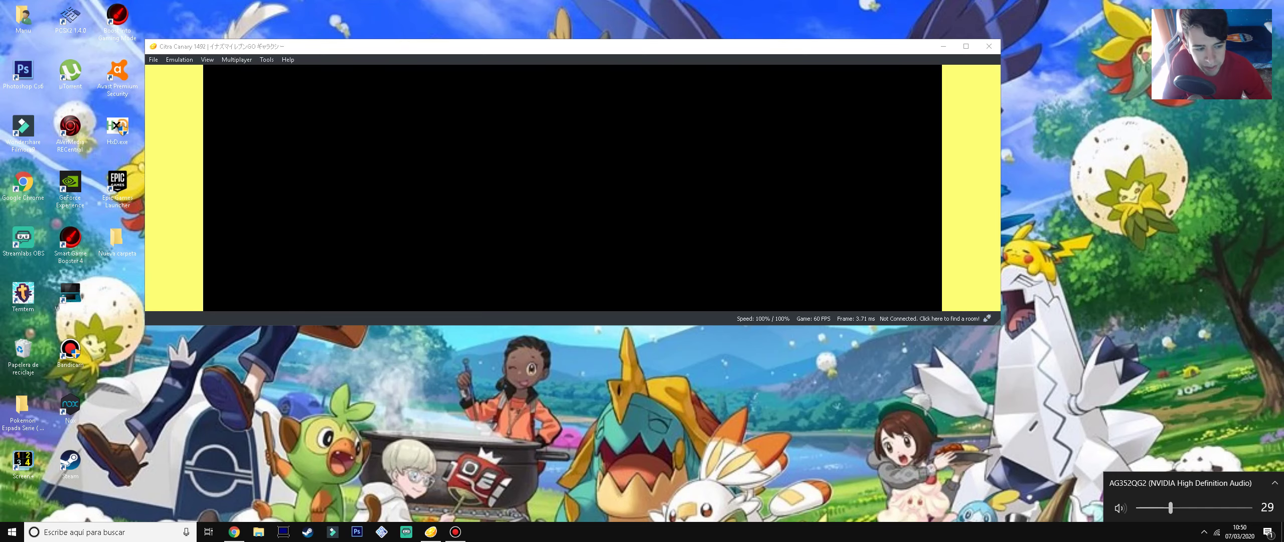
{"action": "left_click_drag", "start_coordinate": [999, 325], "coordinate": [1124, 416]}
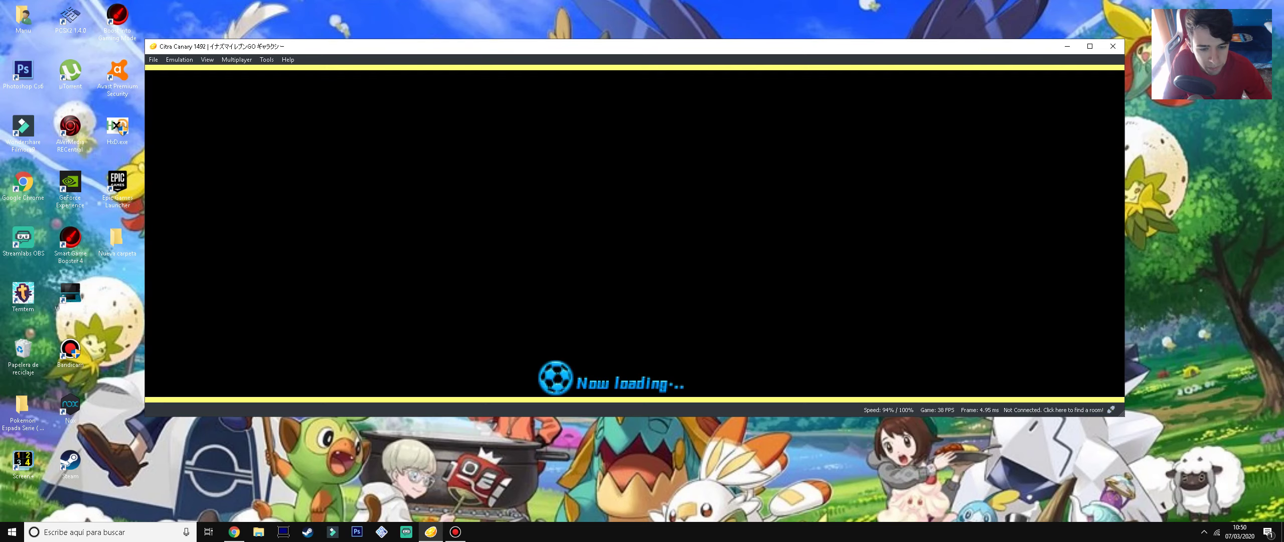
{"action": "left_click_drag", "start_coordinate": [635, 46], "coordinate": [593, 30]}
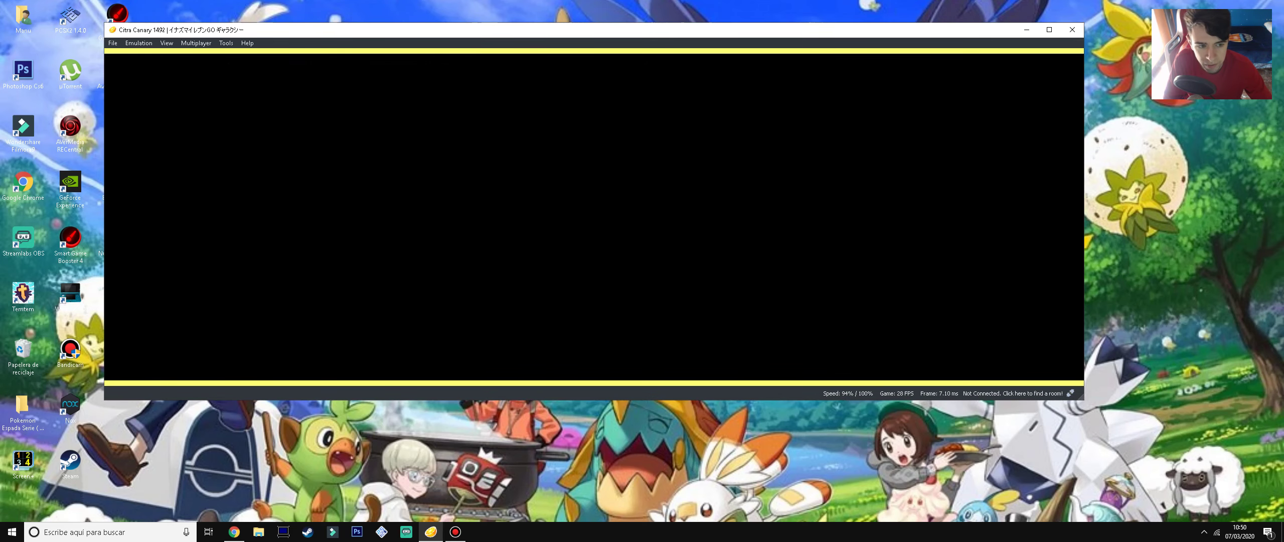
Step: Load the Ep. 10 saved game from Torre de Inazuma, answering Sí to the load question
{"action": "key", "text": "a"}
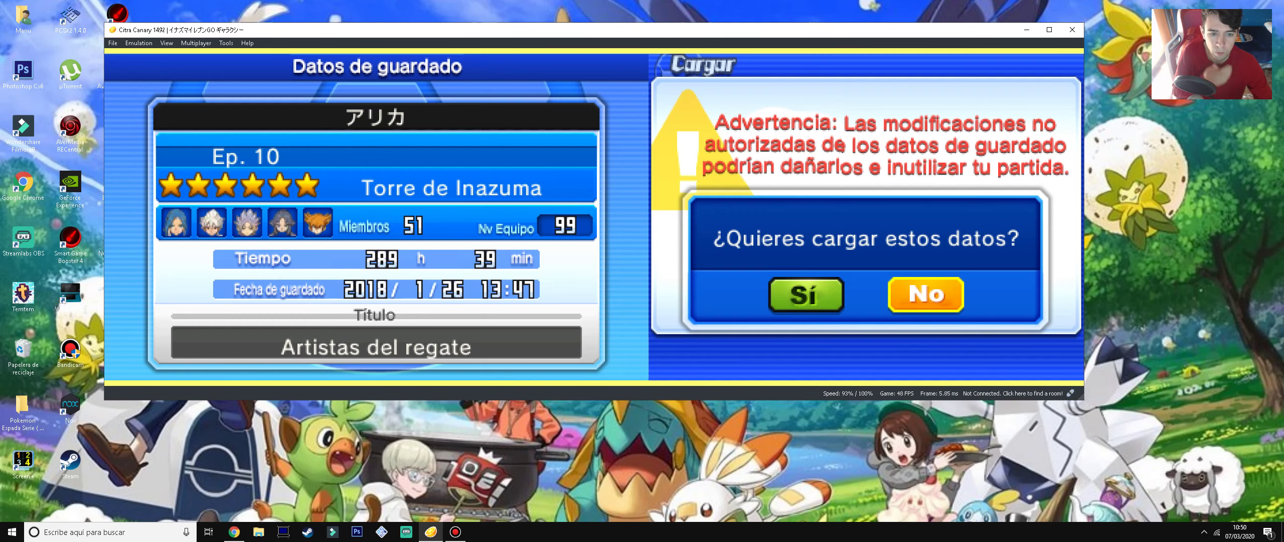
{"action": "key", "text": "Left"}
{"action": "key", "text": "a"}
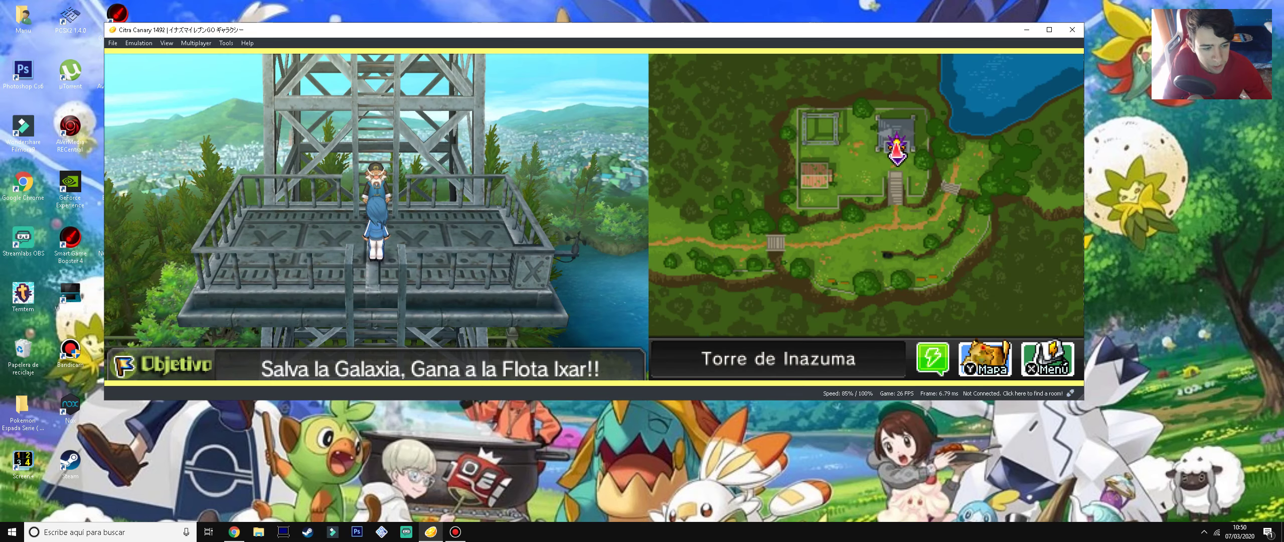
Step: Open Táctica from the game menu and view the formation of the team たいせんチーム 1
{"action": "key", "text": "z"}
{"action": "key", "text": "Down"}
{"action": "key", "text": "a"}
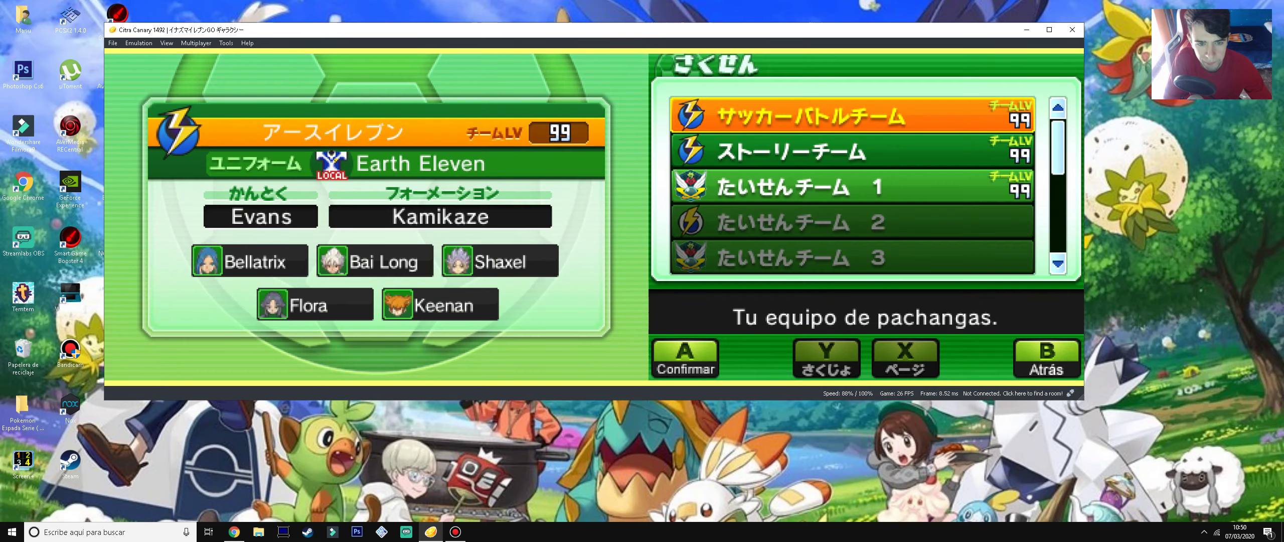
{"action": "key", "text": "Down"}
{"action": "key", "text": "Down"}
{"action": "key", "text": "a"}
{"action": "key", "text": "a"}
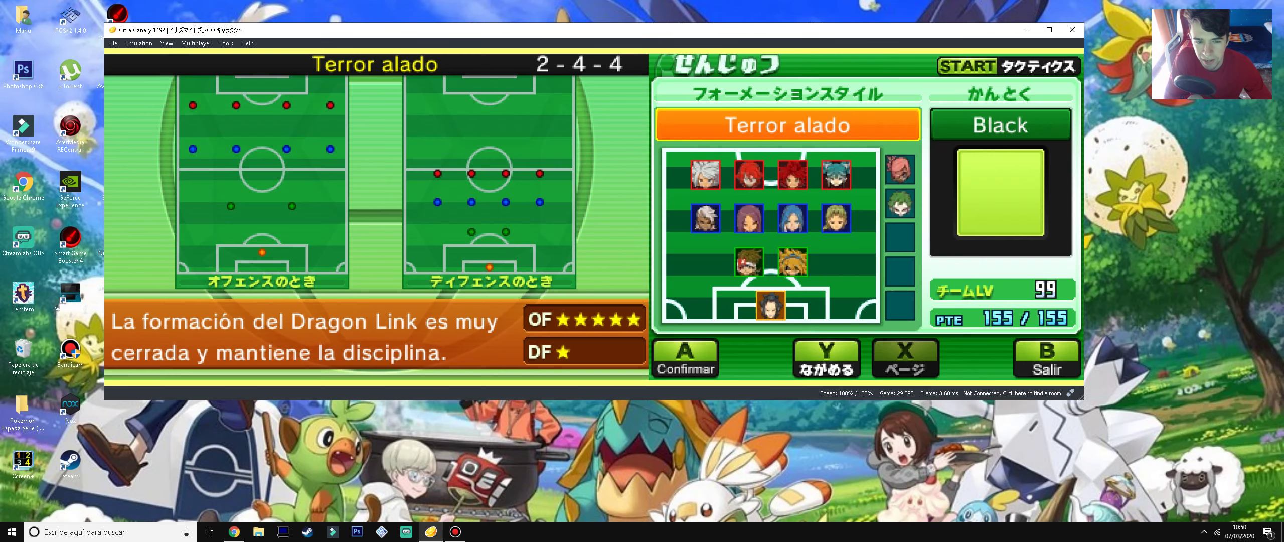
Step: Examine the translated player details of the Terror alado formation, including Xavier and Quagmire, and return to the team list
{"action": "key", "text": "Up"}
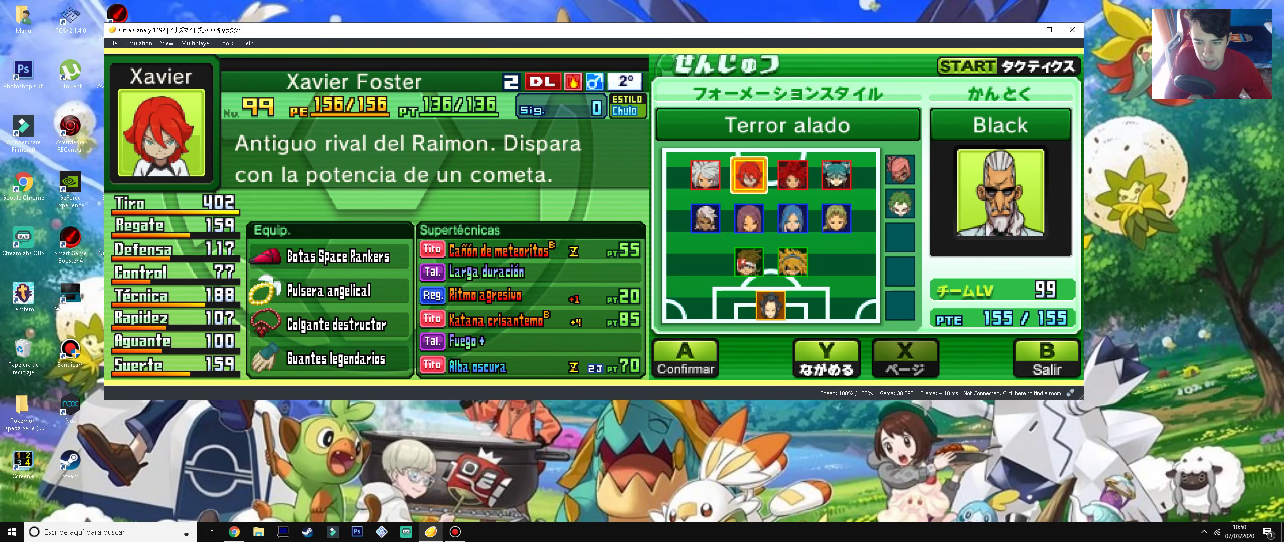
{"action": "key", "text": "Down"}
{"action": "key", "text": "Down"}
{"action": "key", "text": "Down"}
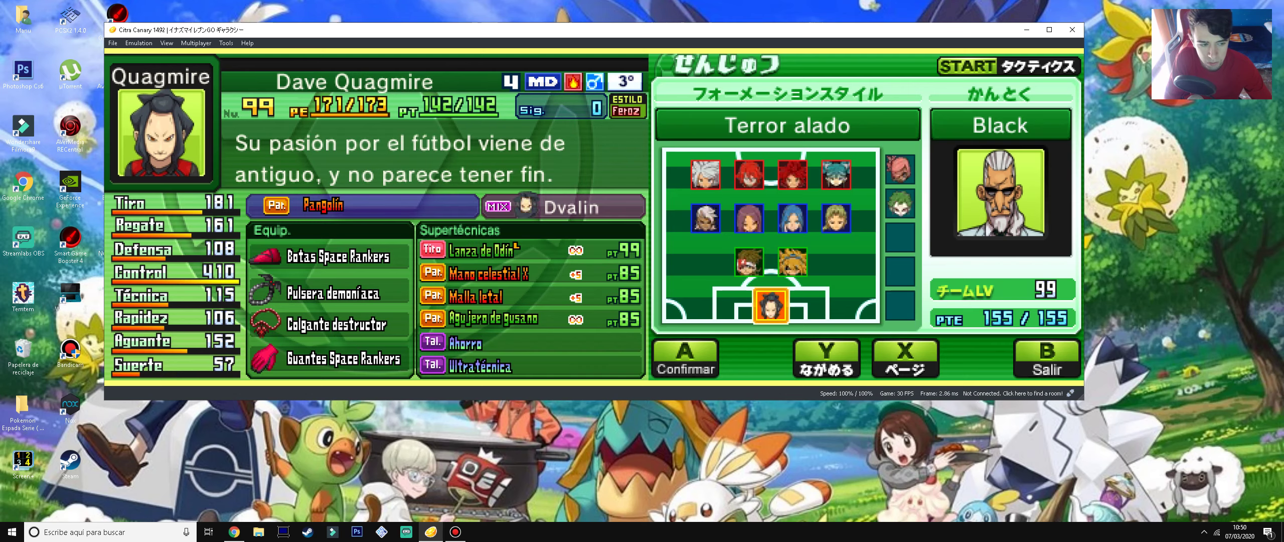
{"action": "key", "text": "s"}
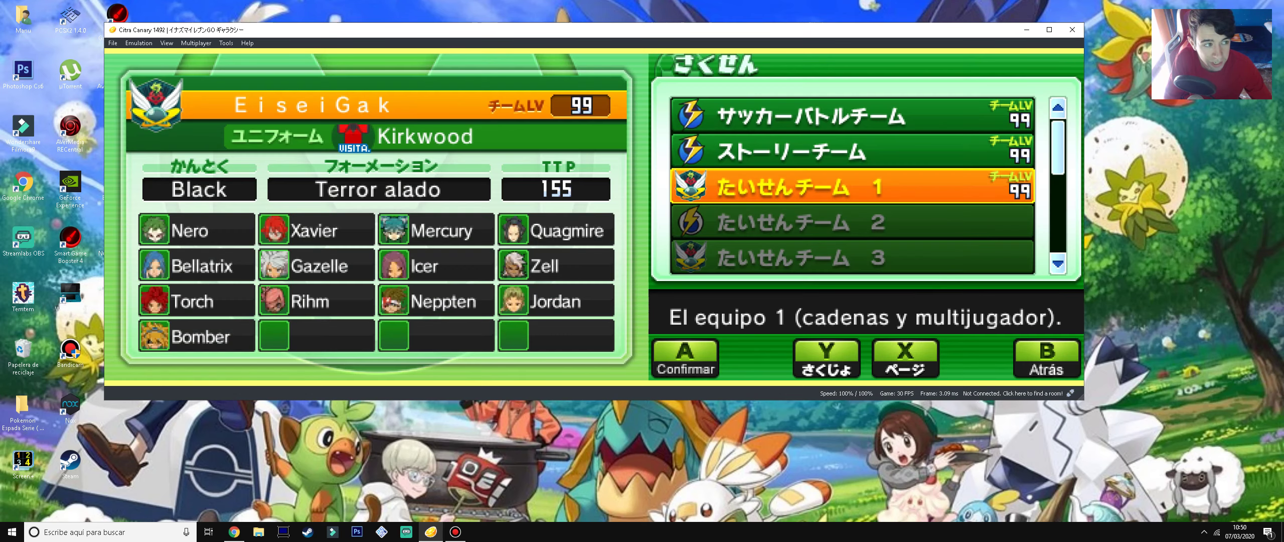
Step: Open the Datos section from the game menu and examine its entries, including プレイデータ
{"action": "key", "text": "s"}
{"action": "key", "text": "Right"}
{"action": "key", "text": "a"}
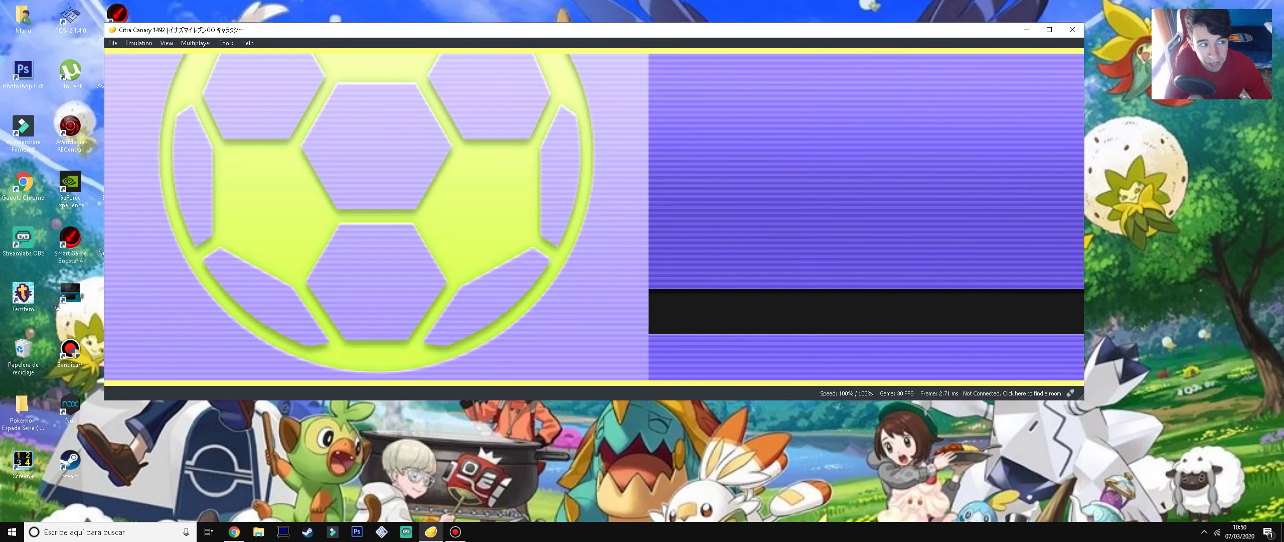
{"action": "key", "text": "s"}
{"action": "key", "text": "a"}
{"action": "key", "text": "Right"}
{"action": "key", "text": "Right"}
{"action": "key", "text": "a"}
{"action": "key", "text": "a"}
{"action": "key", "text": "Right"}
{"action": "key", "text": "Right"}
{"action": "key", "text": "Right"}
{"action": "key", "text": "Left"}
{"action": "key", "text": "Left"}
{"action": "key", "text": "Right"}
{"action": "key", "text": "Right"}
{"action": "key", "text": "s"}
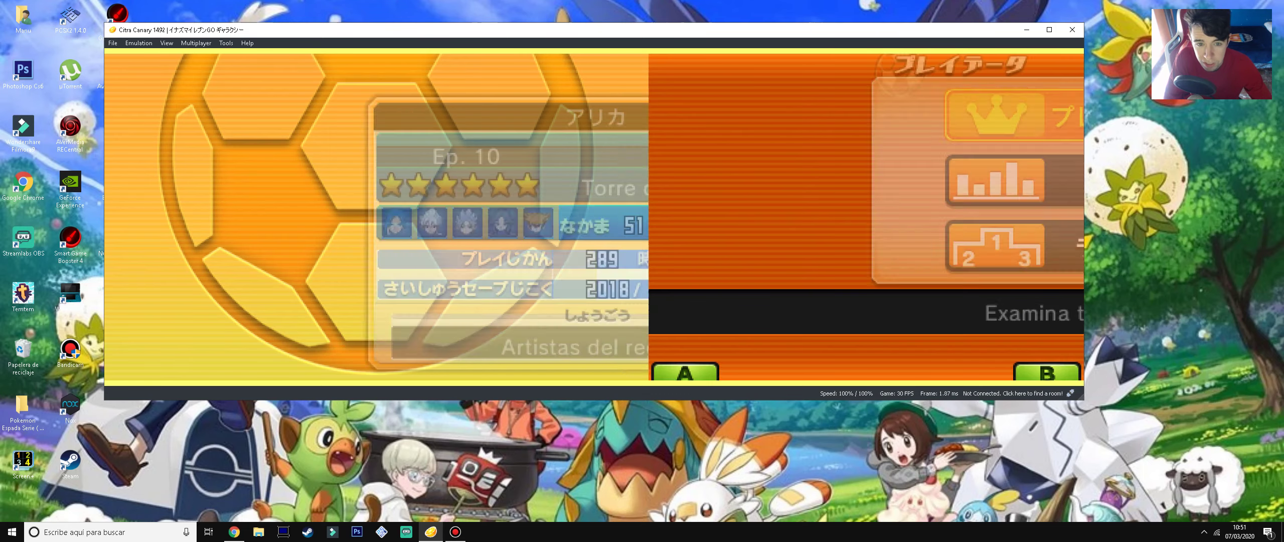
Step: Open the バインダー entry in the information section and go back to the main game menu
{"action": "key", "text": "s"}
{"action": "key", "text": "Left"}
{"action": "key", "text": "Left"}
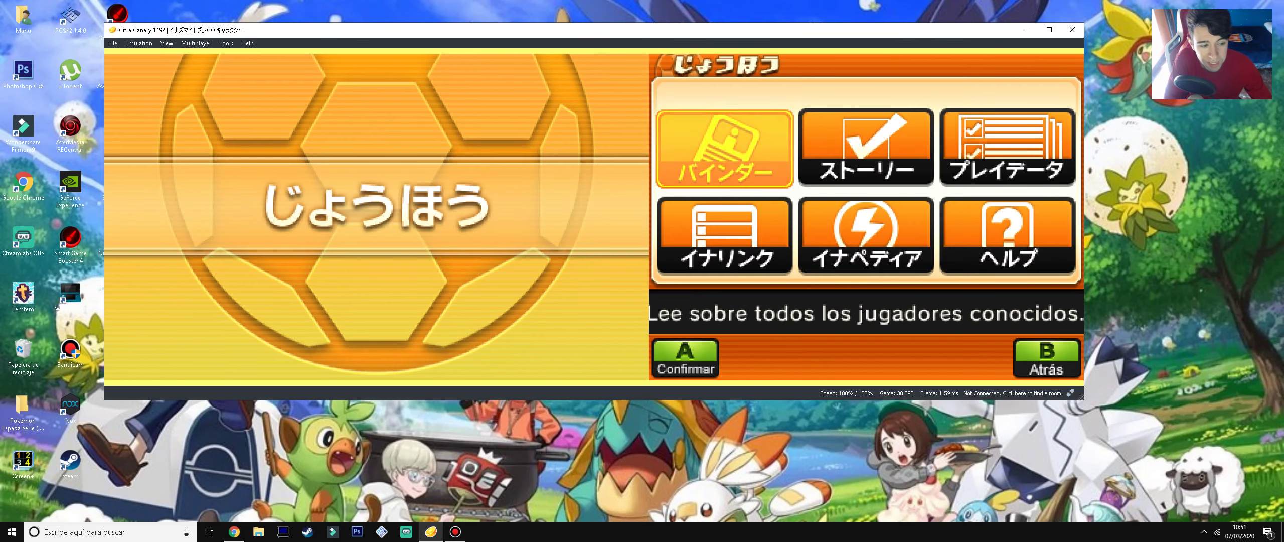
{"action": "key", "text": "a"}
{"action": "key", "text": "s"}
{"action": "key", "text": "s"}
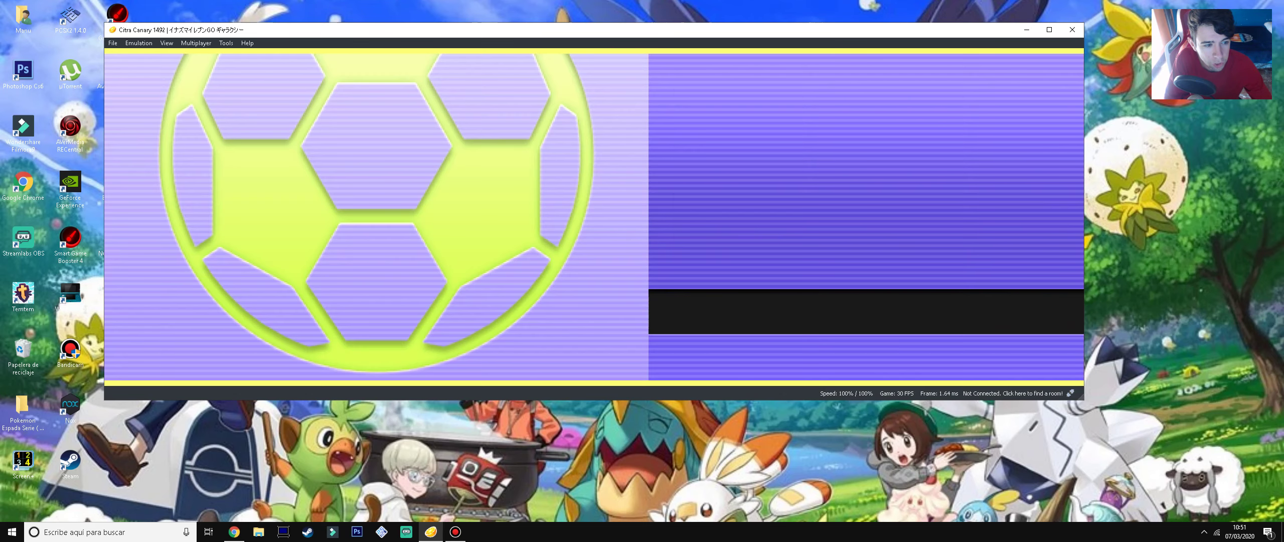
Step: Mute the background music (BSO) in the game's Ajustes and return to the field
{"action": "key", "text": "Up"}
{"action": "key", "text": "Up"}
{"action": "key", "text": "a"}
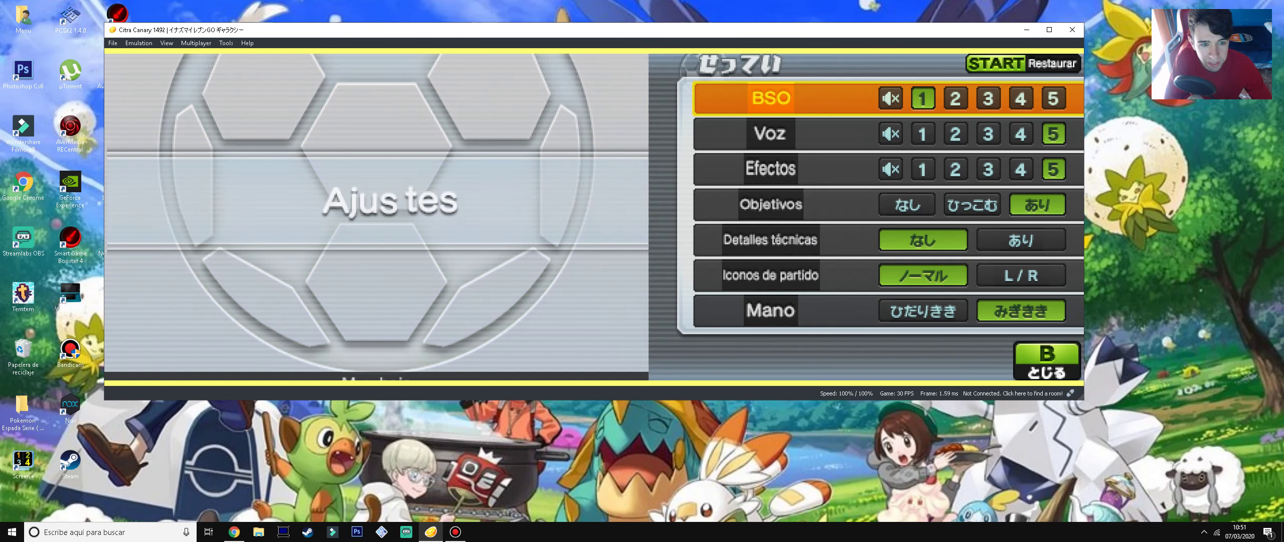
{"action": "key", "text": "Left"}
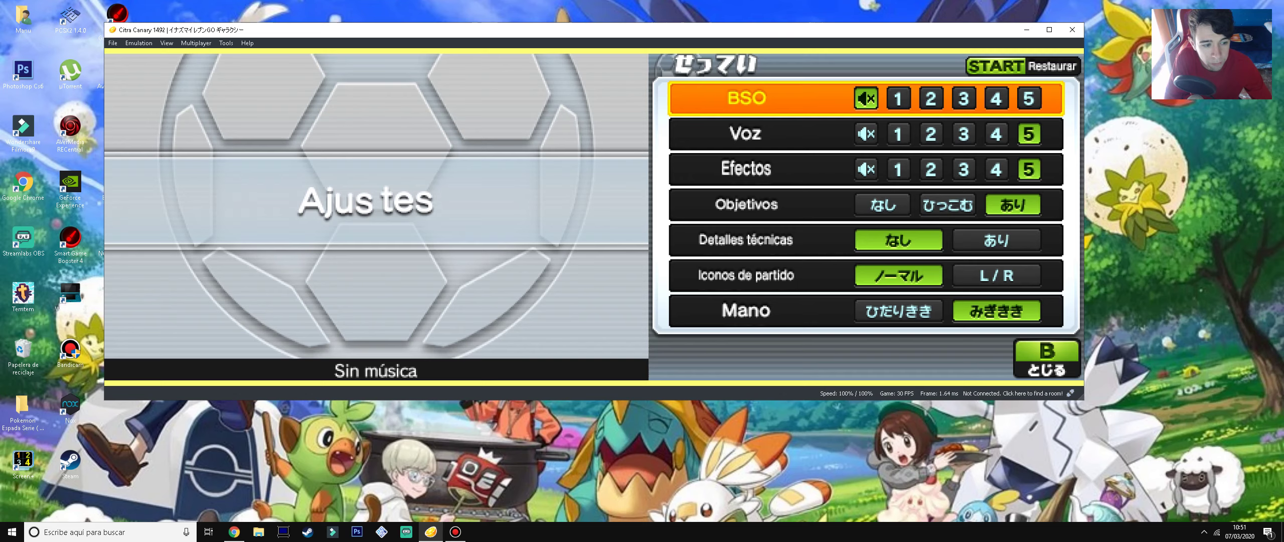
{"action": "key", "text": "s"}
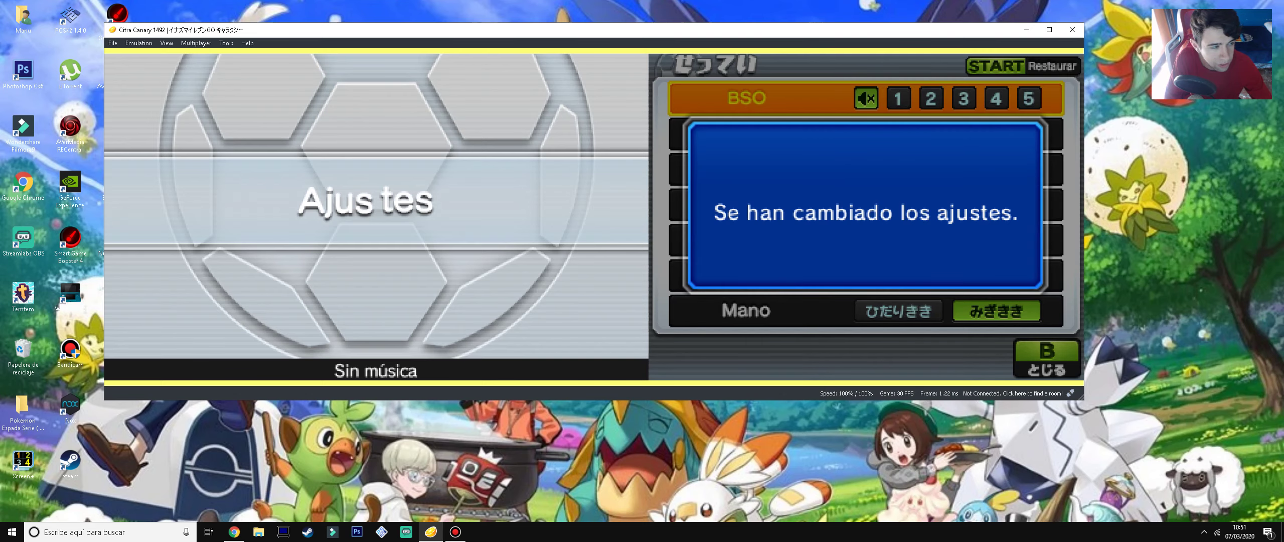
{"action": "key", "text": "s"}
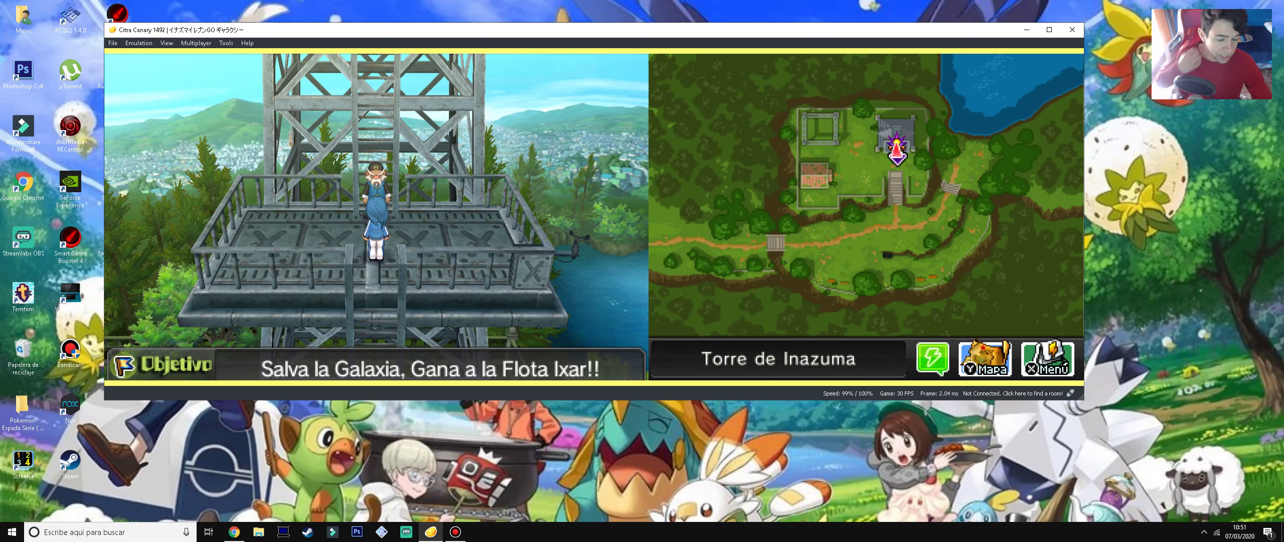
Step: Reopen and leave Táctica in the game menu, and walk the character down from the tower platform
{"action": "key", "text": "z"}
{"action": "key", "text": "Down"}
{"action": "key", "text": "a"}
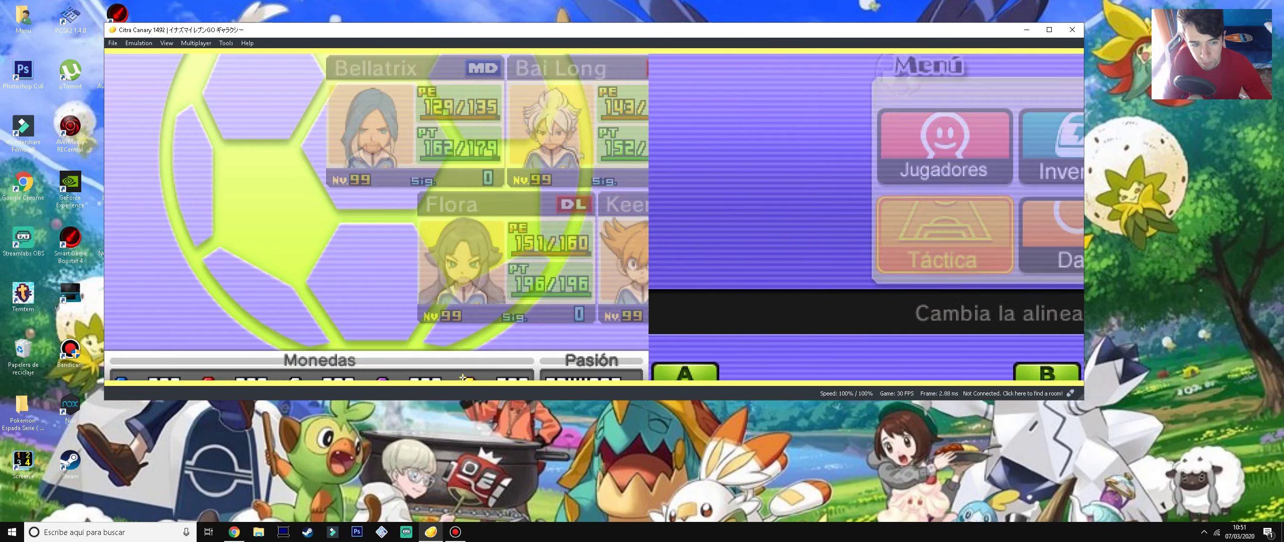
{"action": "key", "text": "s"}
{"action": "key", "text": "s"}
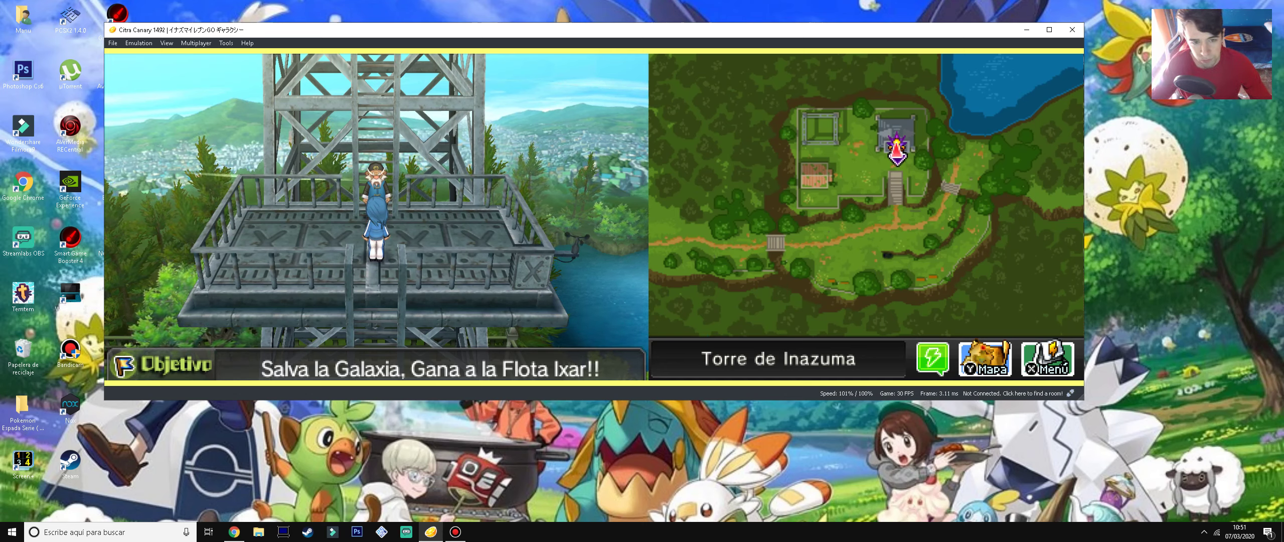
{"action": "key", "text": "Down"}
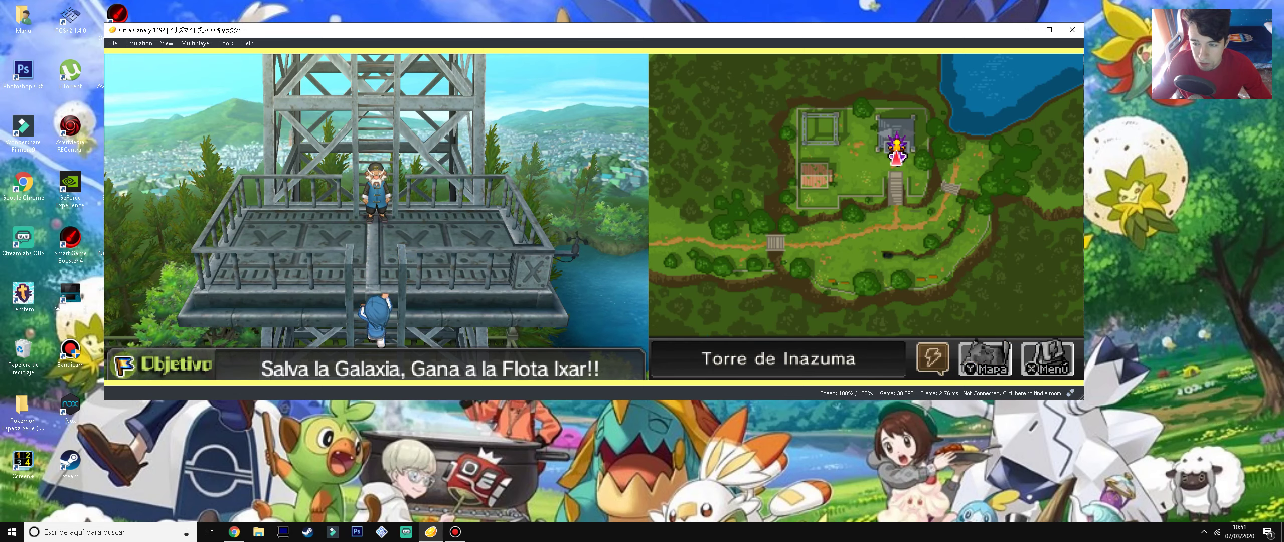